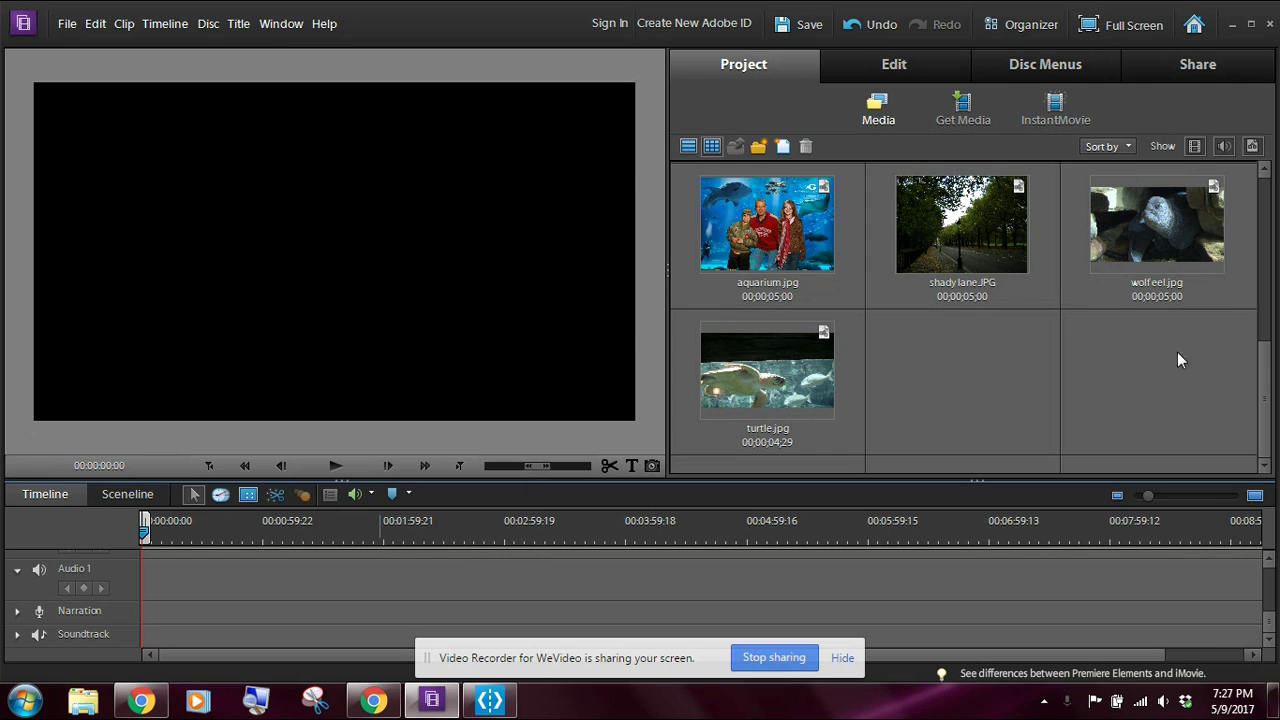
# Step: Scroll the Project media panel down to reveal Alfie.mov
pyautogui.moveTo(1264, 378); pyautogui.dragTo(1261, 202)
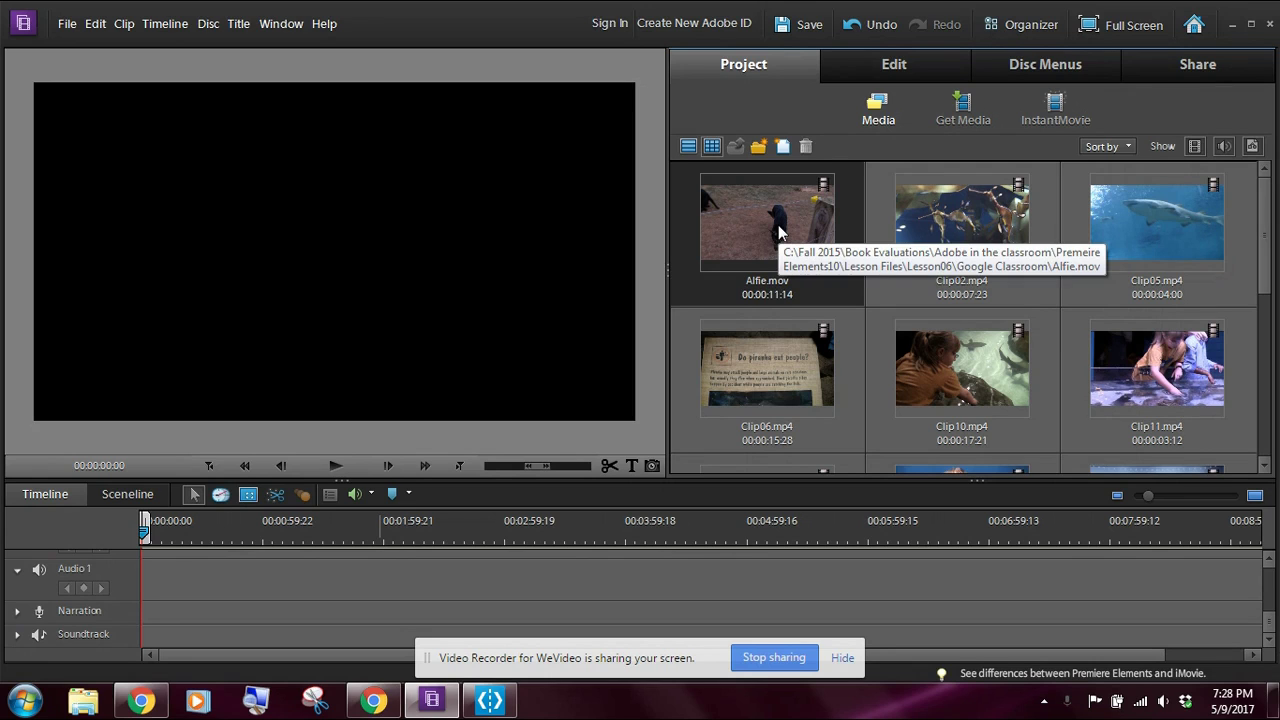
# Step: Place Alfie.mov at the timeline start and scroll up until Video 1 shows above Audio 1
pyautogui.moveTo(779, 232); pyautogui.dragTo(140, 587)
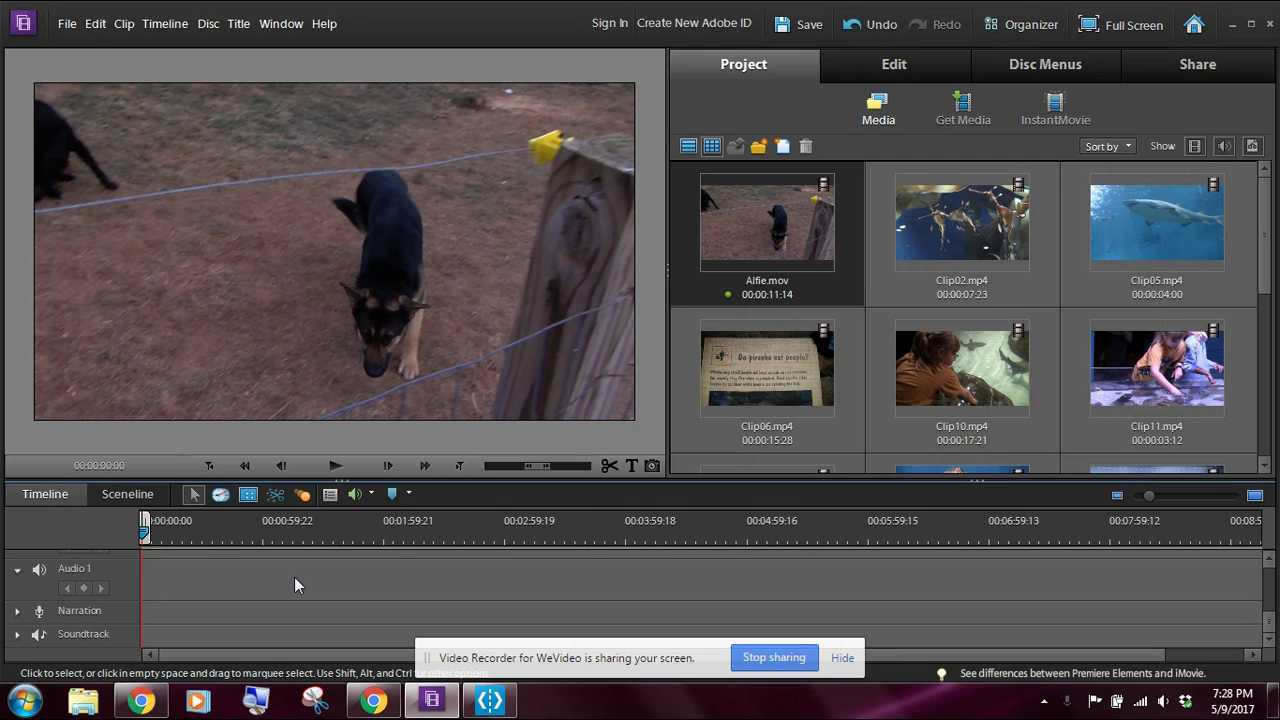
pyautogui.click(1270, 562)
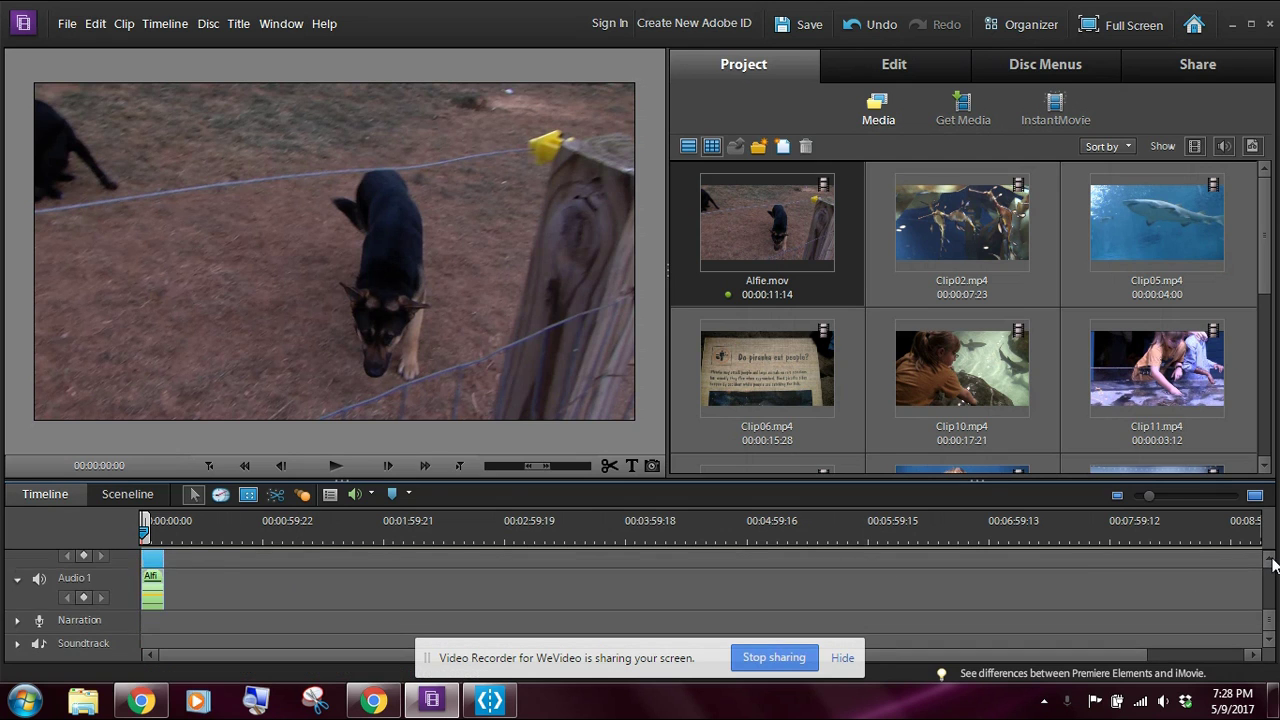
pyautogui.click(1270, 562)
pyautogui.click(1270, 562)
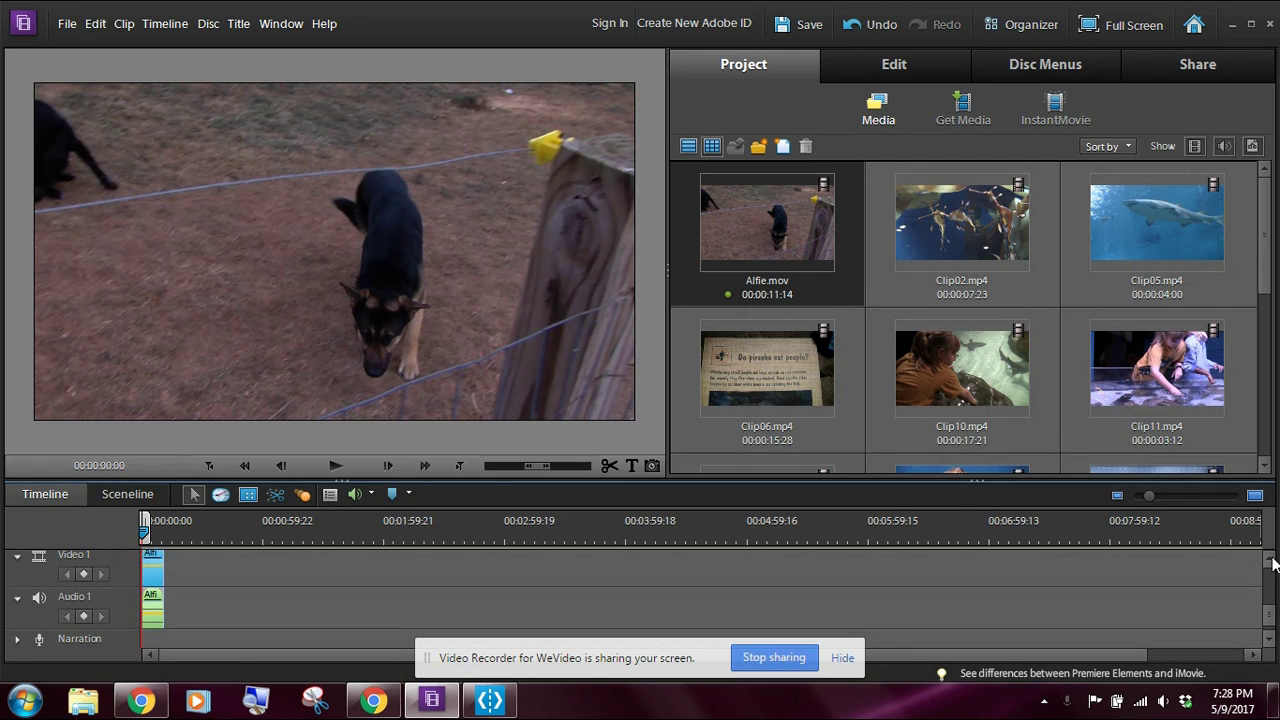
pyautogui.click(1270, 562)
pyautogui.click(1270, 562)
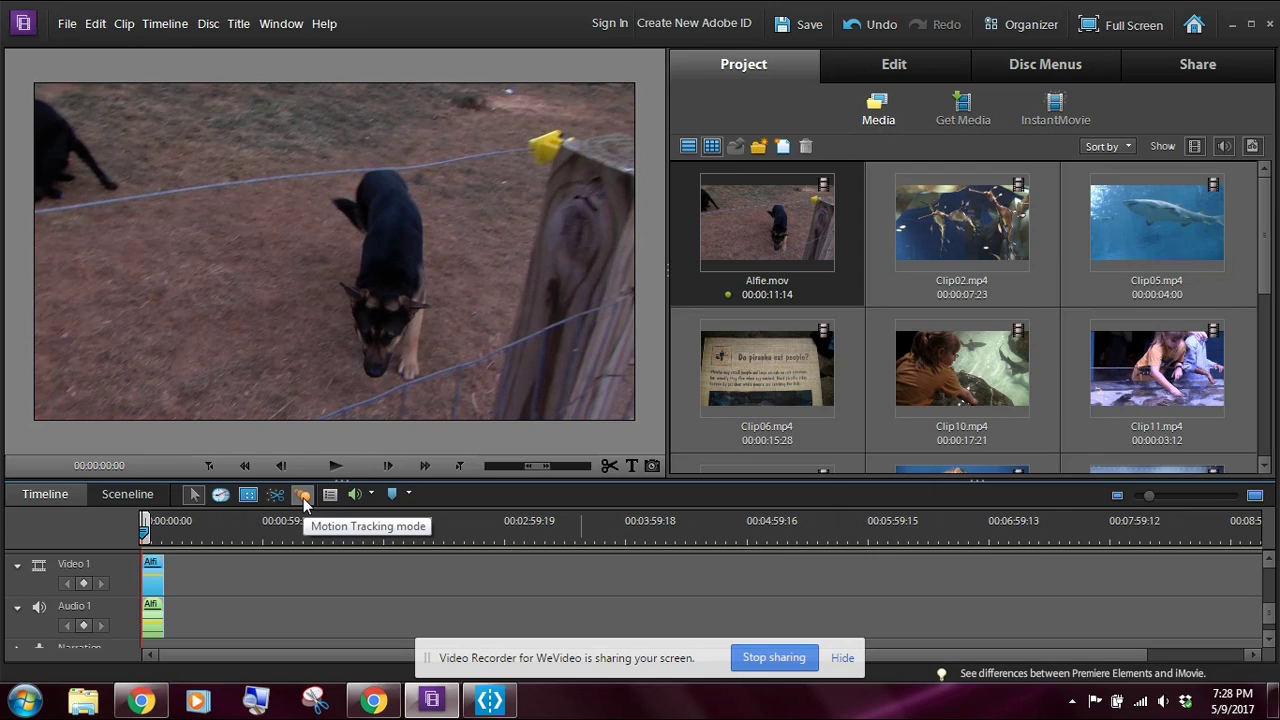
# Step: Enable Motion Tracking Mode on the Alfie clip and delete the auto-detected tracking box
pyautogui.click(303, 495)
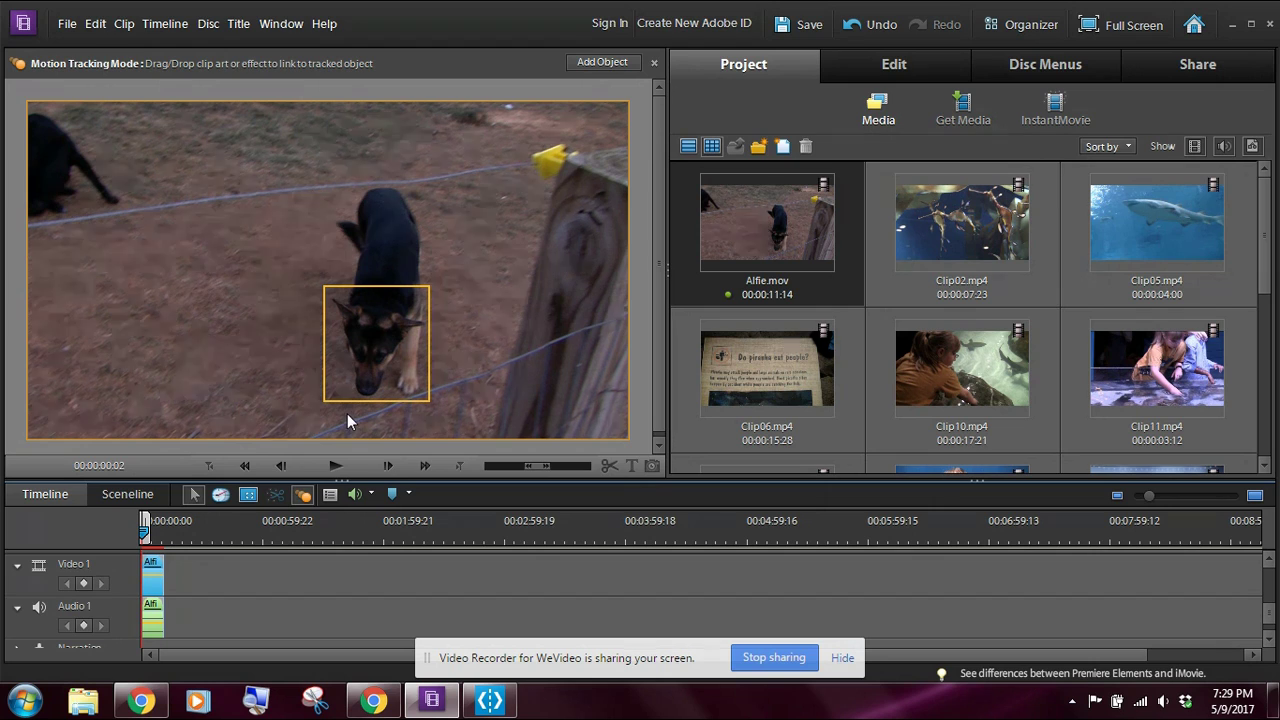
pyautogui.click(430, 381)
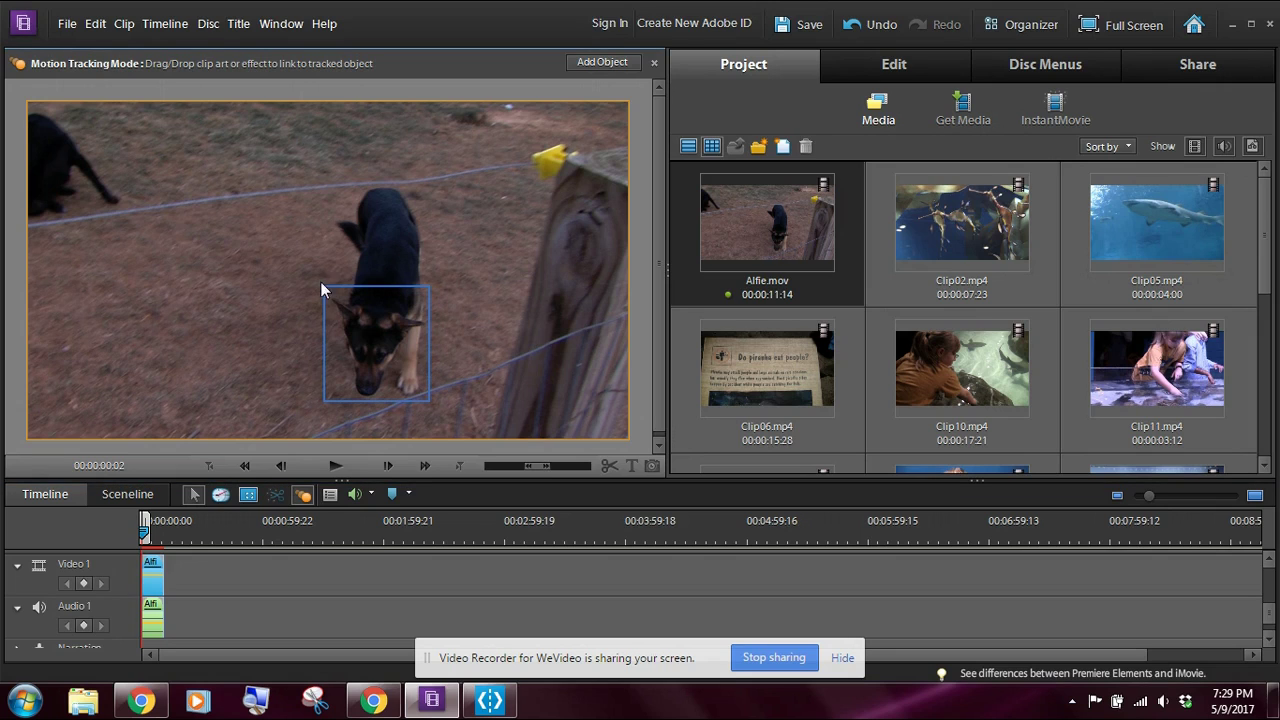
pyautogui.rightClick(430, 320)
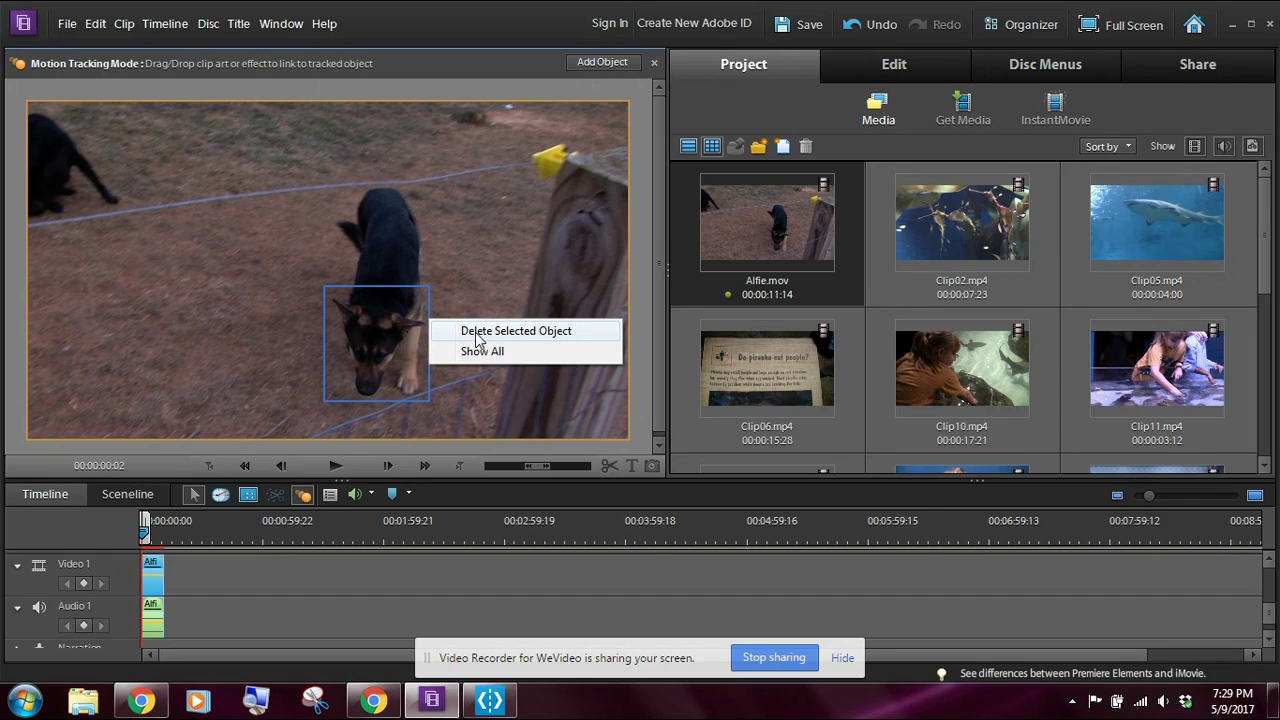
pyautogui.click(477, 337)
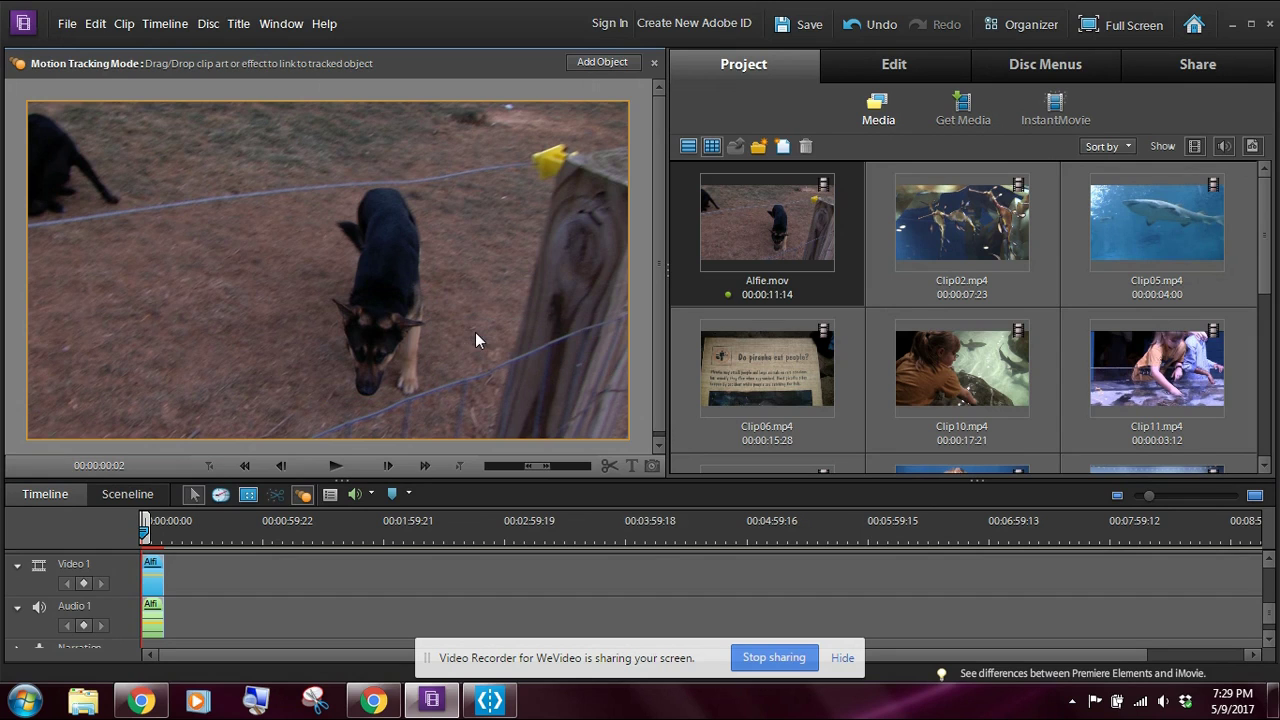
# Step: Add a new object, fit its rectangle around the dog's head, and track it through the clip
pyautogui.click(604, 63)
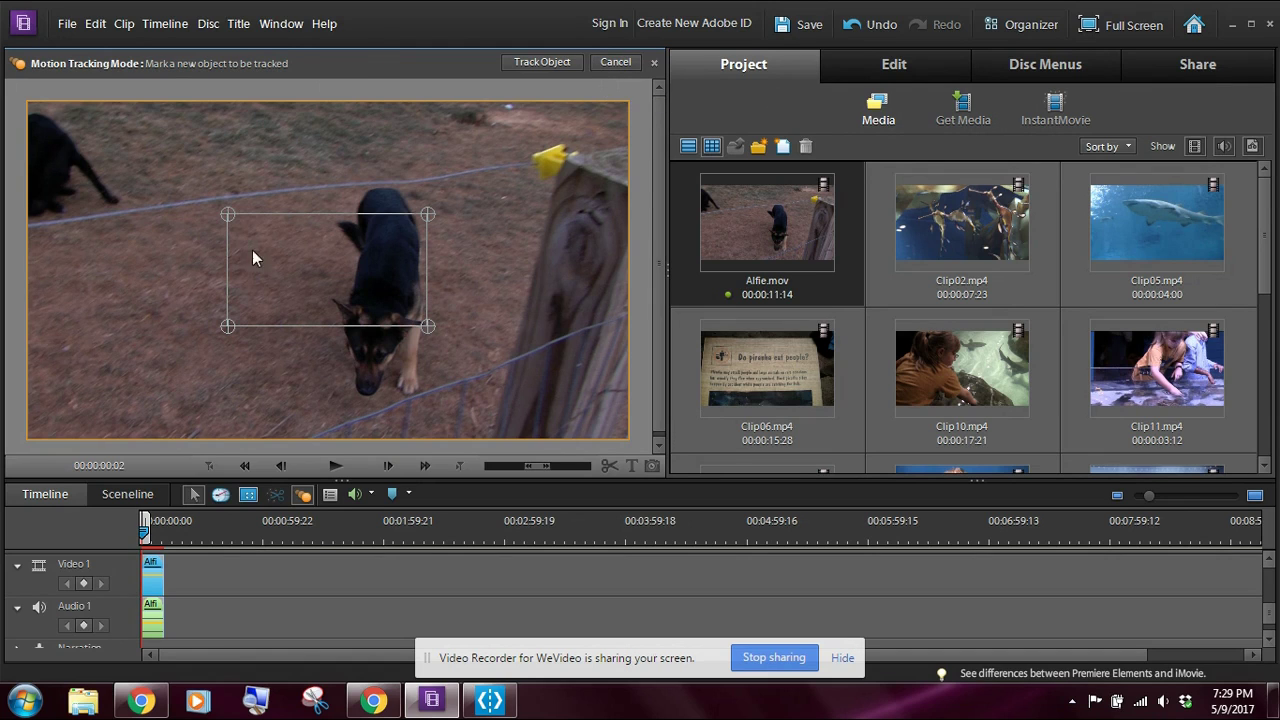
pyautogui.moveTo(228, 214); pyautogui.dragTo(325, 230)
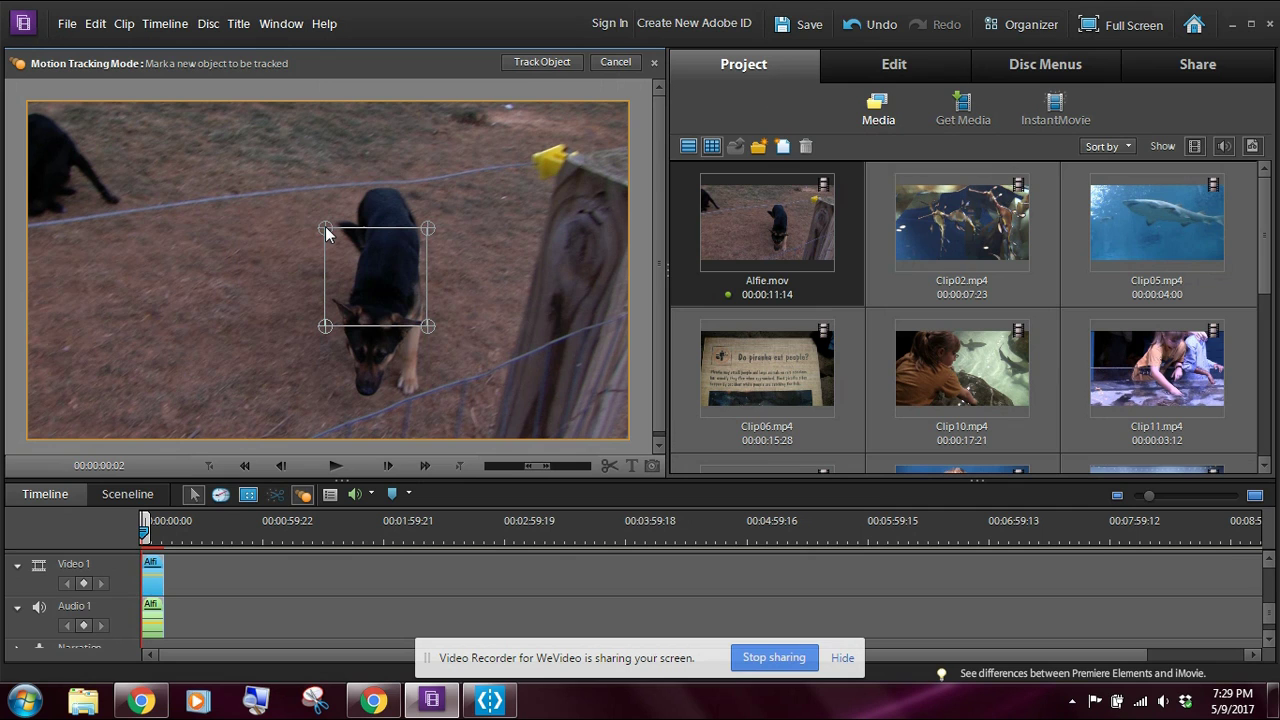
pyautogui.moveTo(428, 326); pyautogui.dragTo(431, 409)
pyautogui.moveTo(426, 226); pyautogui.dragTo(431, 284)
pyautogui.moveTo(434, 415); pyautogui.dragTo(424, 398)
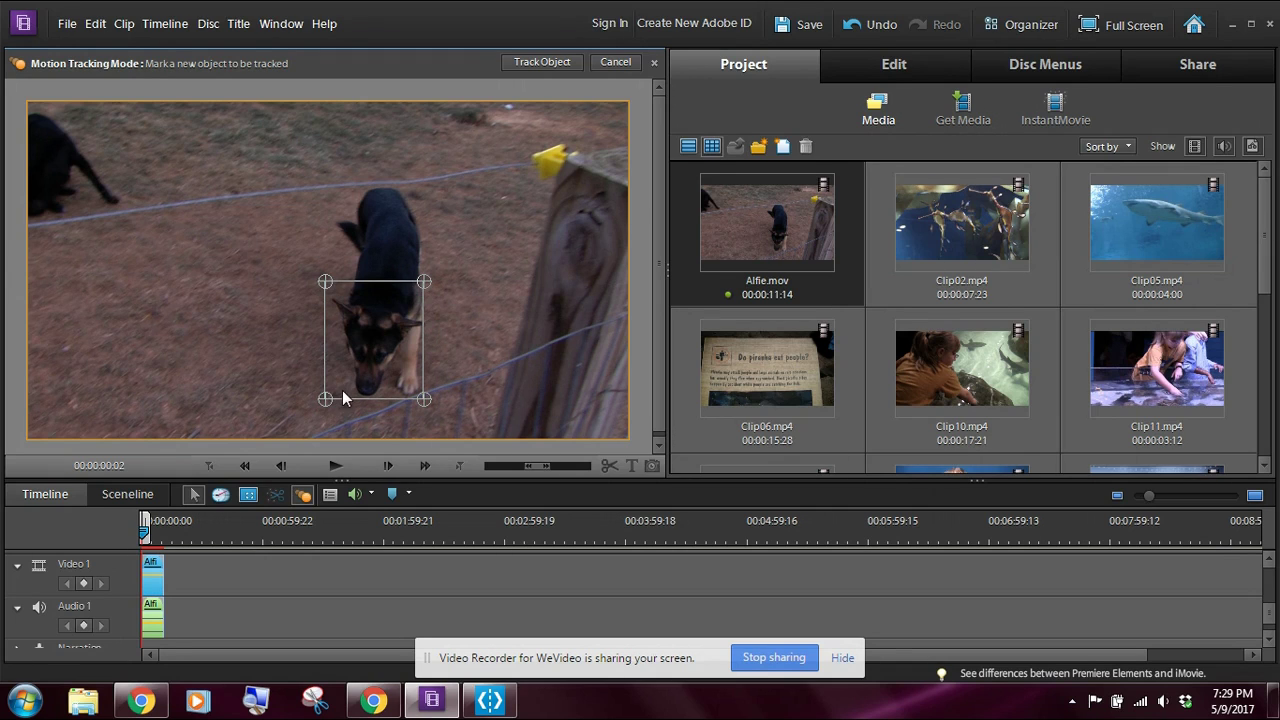
pyautogui.click(542, 63)
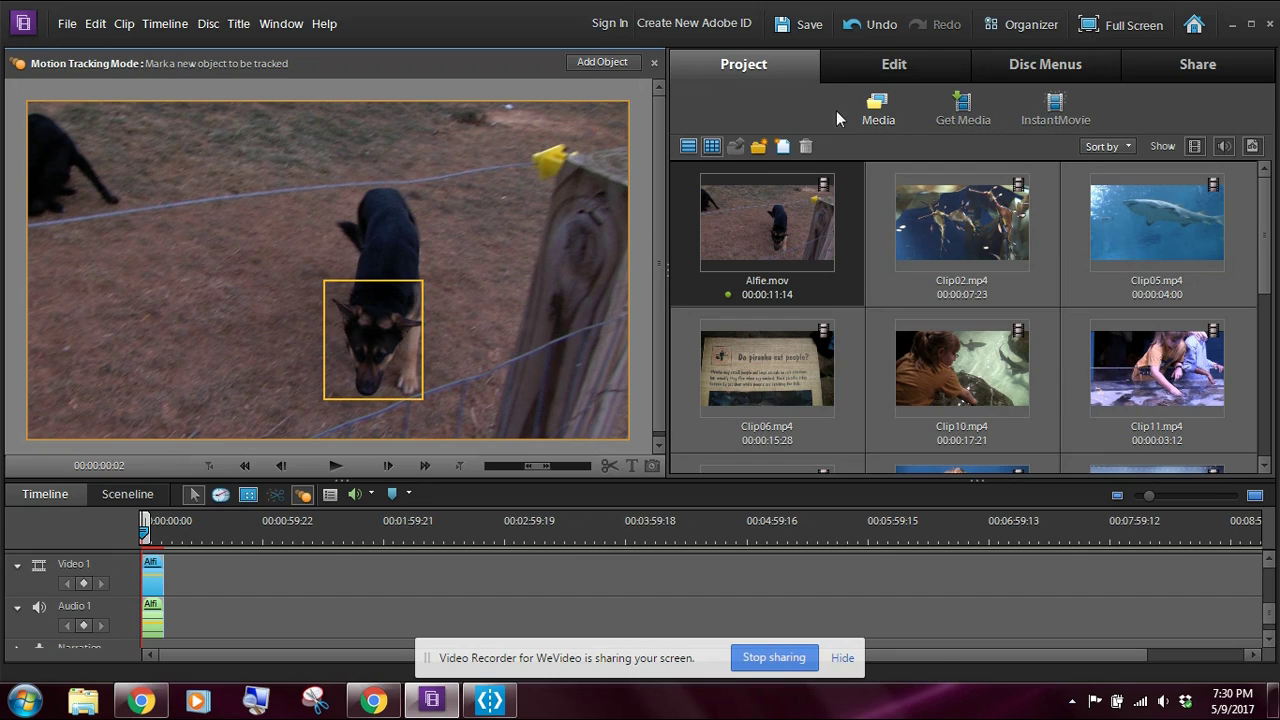
# Step: Open the Clip Art library in the Edit tab
pyautogui.click(904, 65)
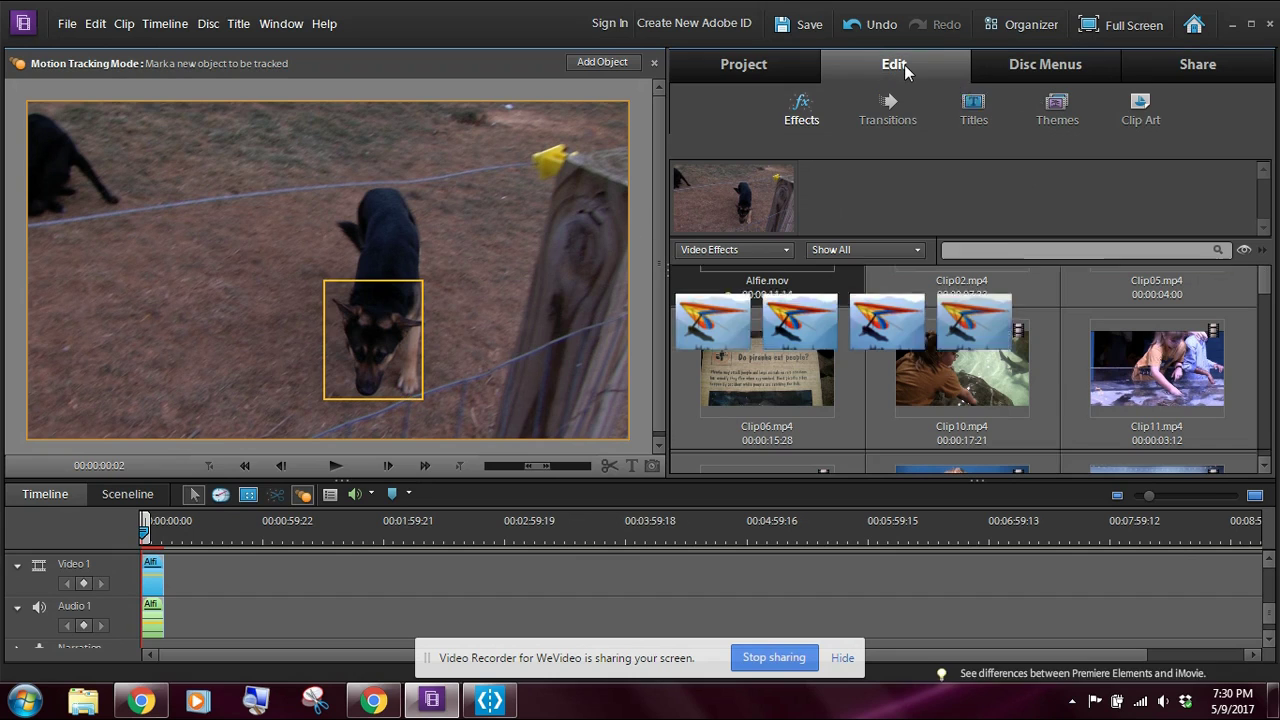
pyautogui.click(1140, 112)
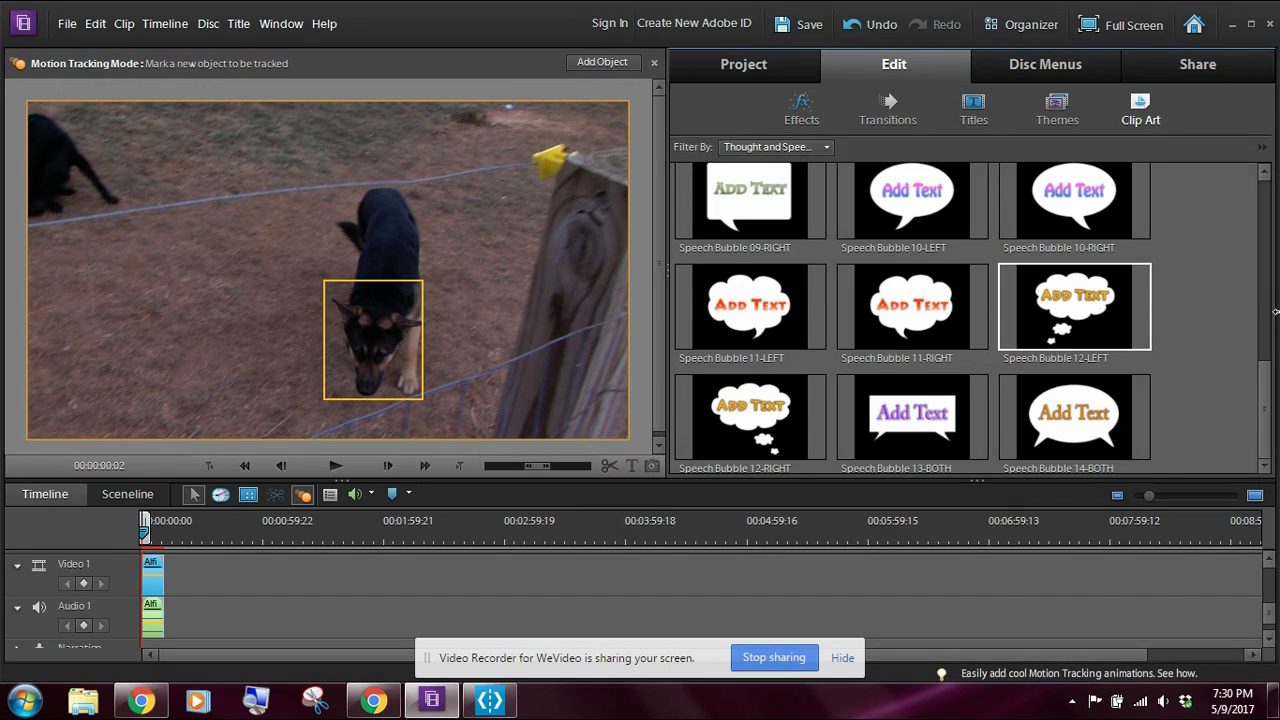
pyautogui.moveTo(1262, 370); pyautogui.dragTo(1250, 193)
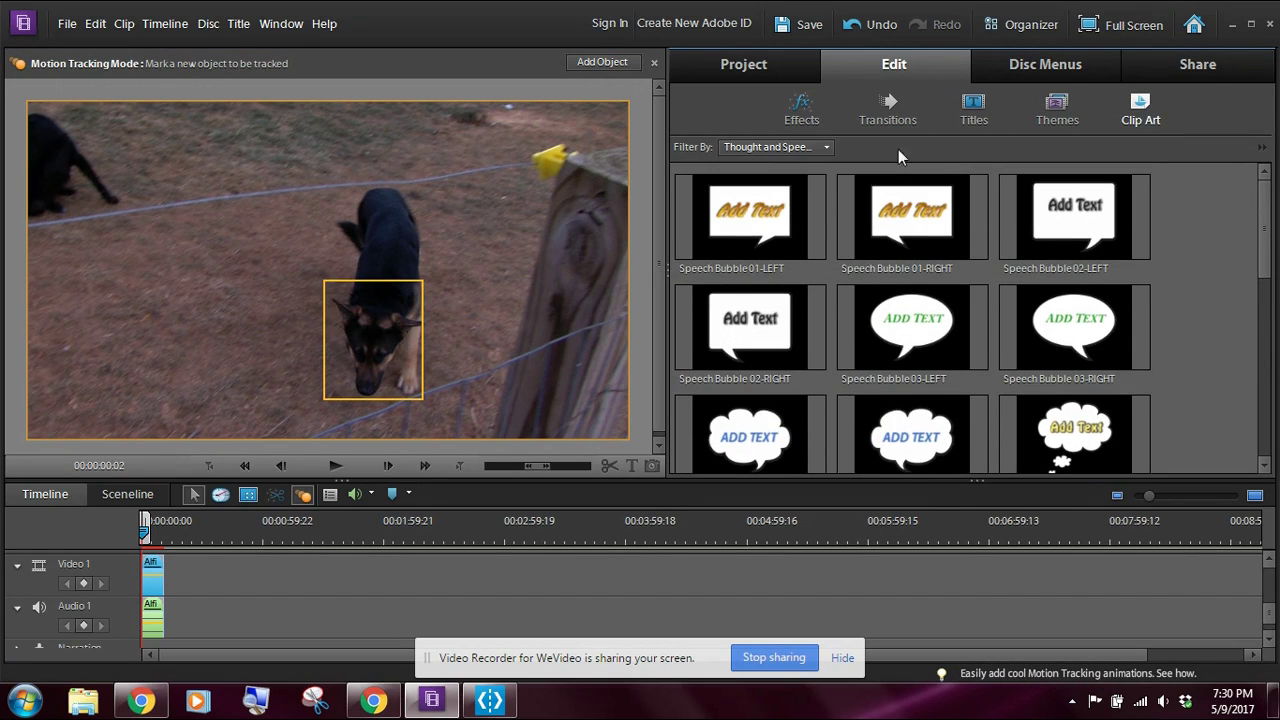
# Step: Browse the Animated Objects, Baby and Food categories, then filter to Thought and Speech Bubbles
pyautogui.click(826, 147)
pyautogui.click(815, 190)
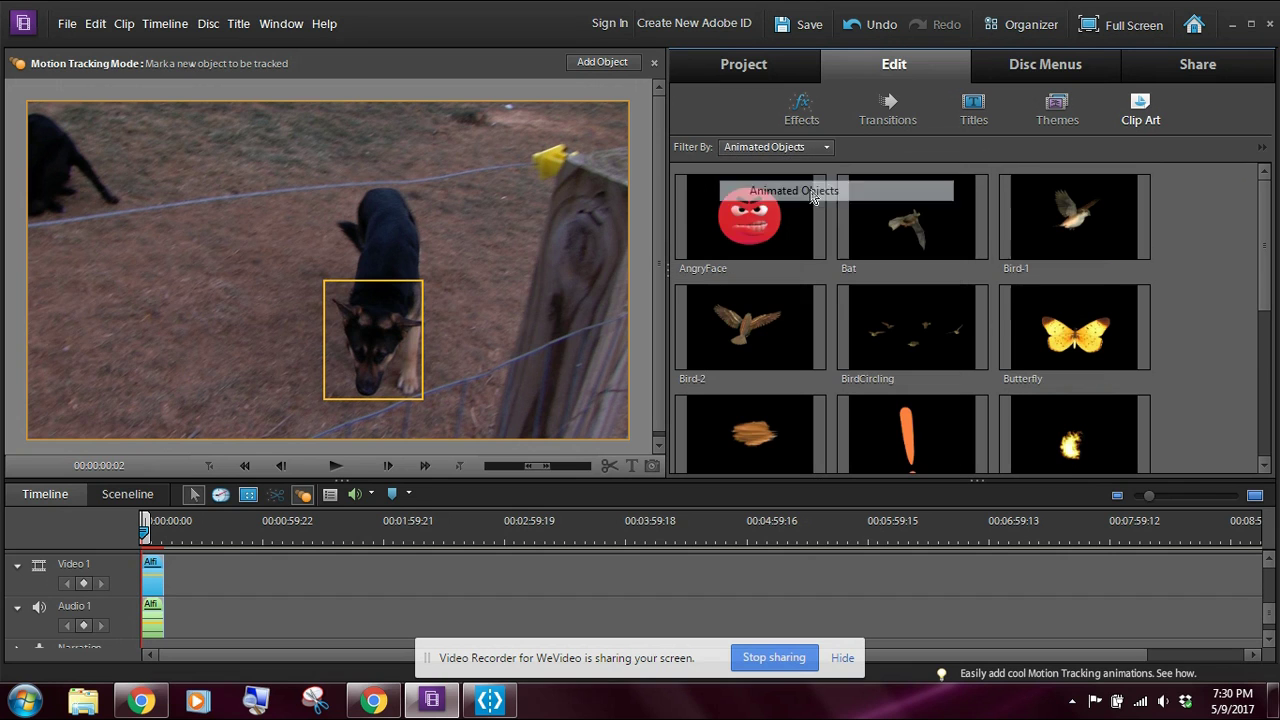
pyautogui.click(828, 150)
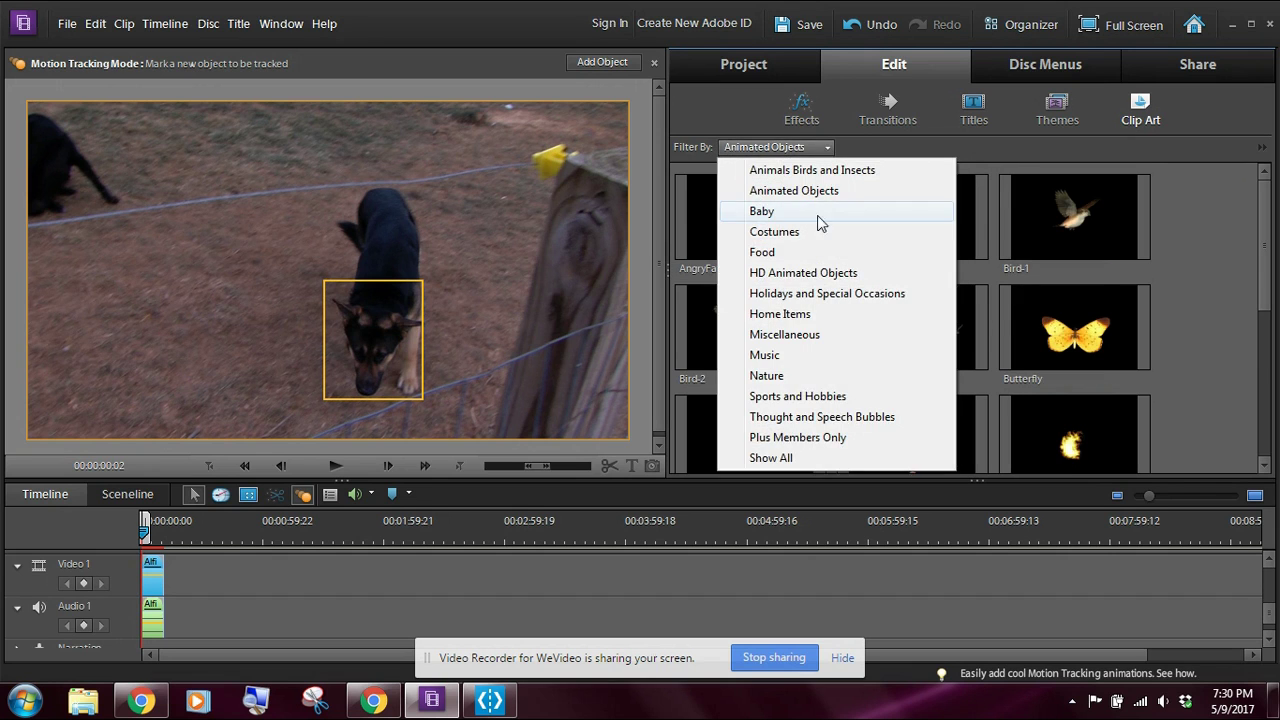
pyautogui.click(817, 212)
pyautogui.click(829, 148)
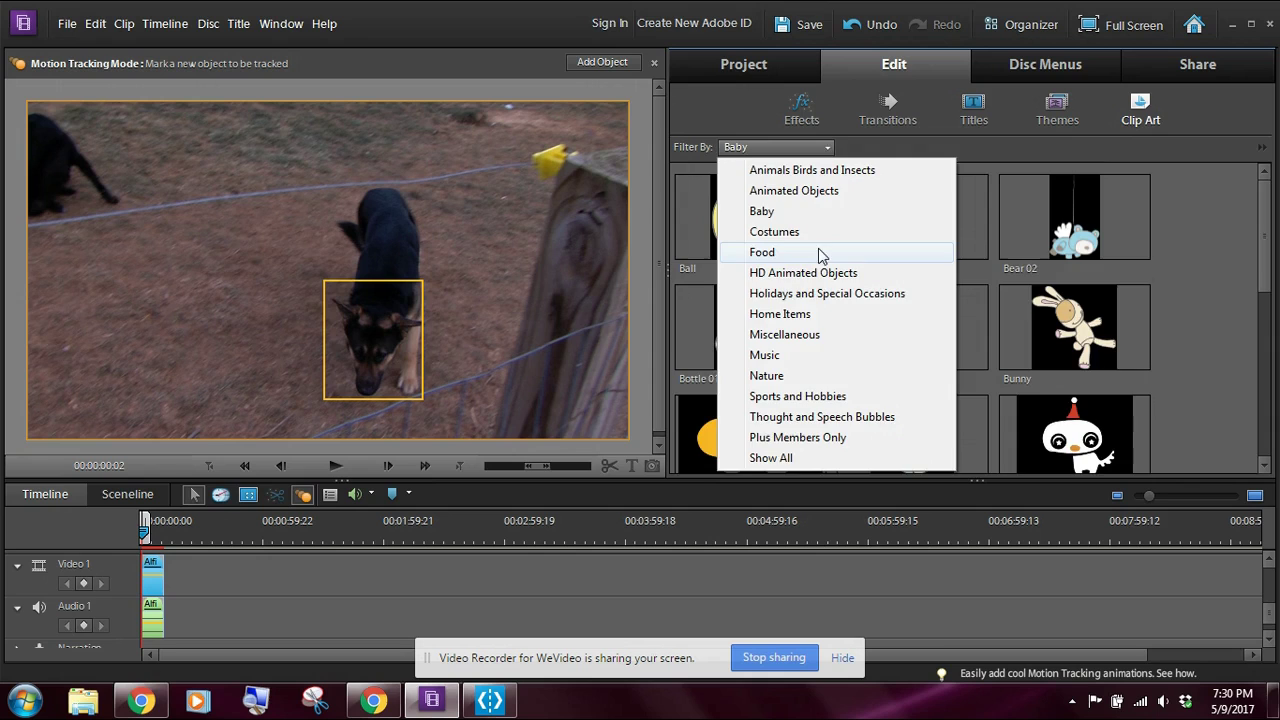
pyautogui.click(814, 252)
pyautogui.click(831, 150)
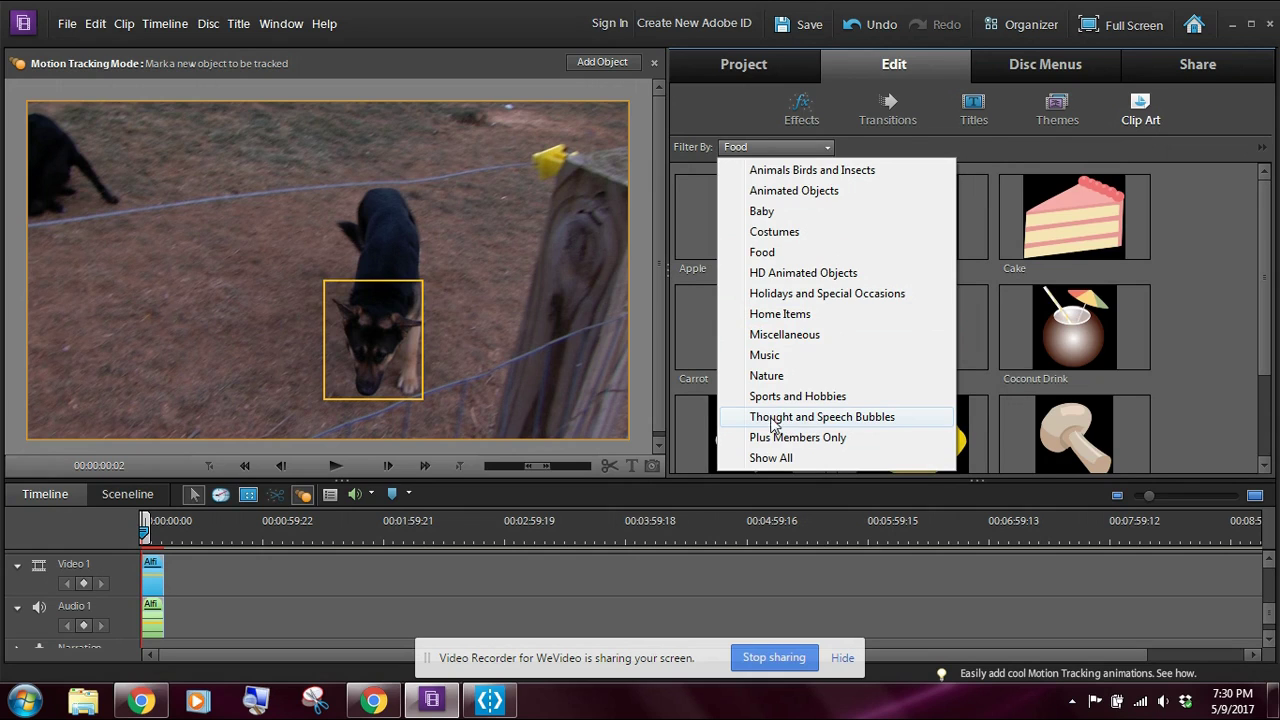
pyautogui.click(805, 418)
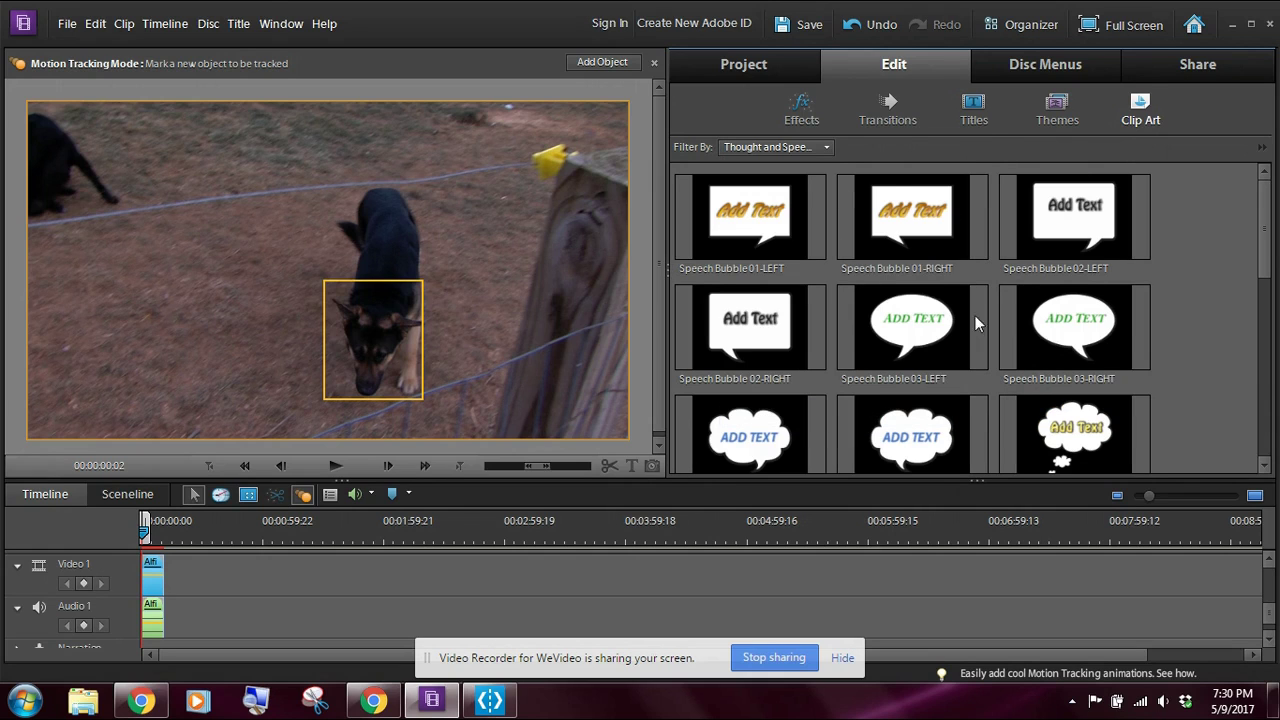
pyautogui.moveTo(1266, 230); pyautogui.dragTo(1266, 290)
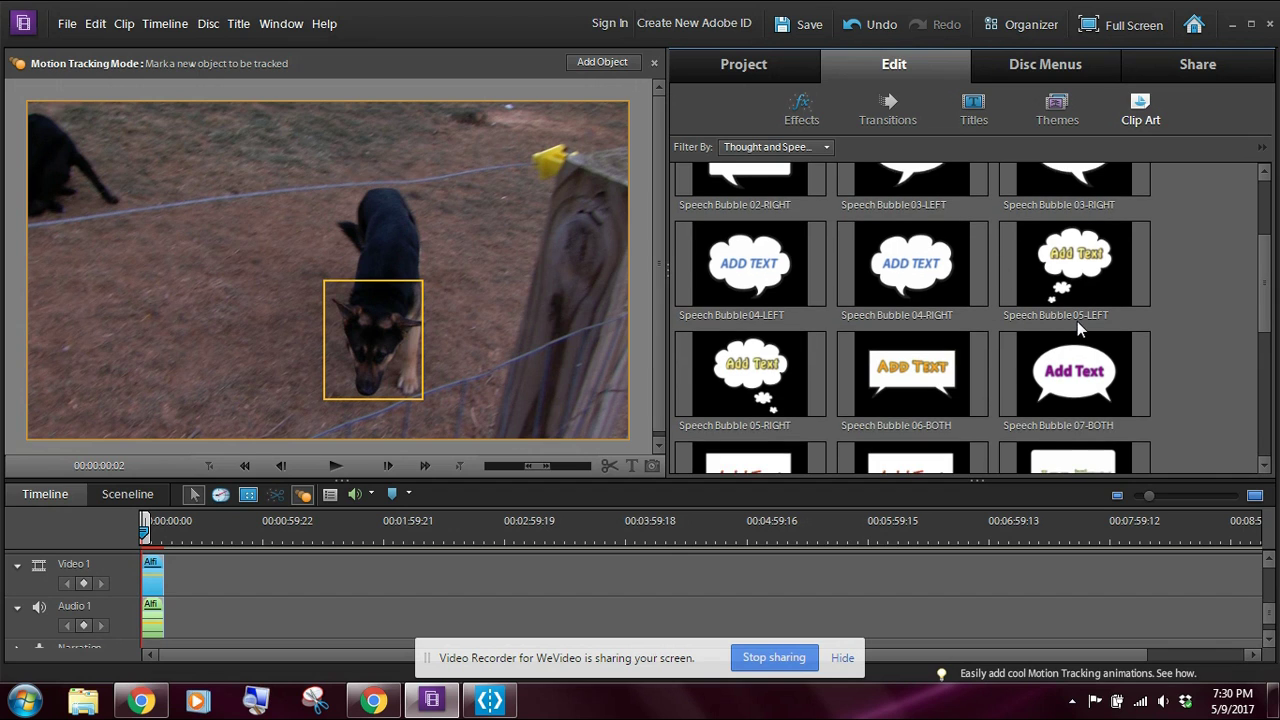
# Step: Add the Speech Bubble 05-LEFT clip art and change its text to 'Feed Me!'
pyautogui.click(1064, 256)
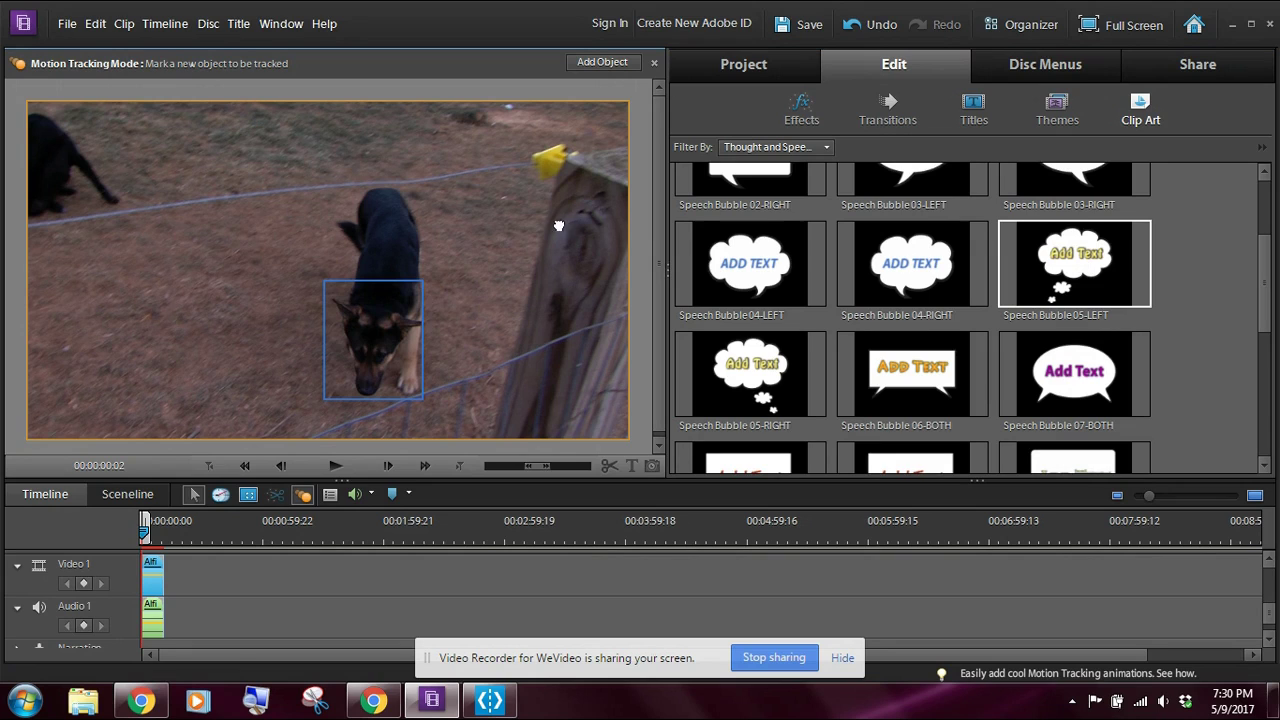
pyautogui.doubleClick(463, 240)
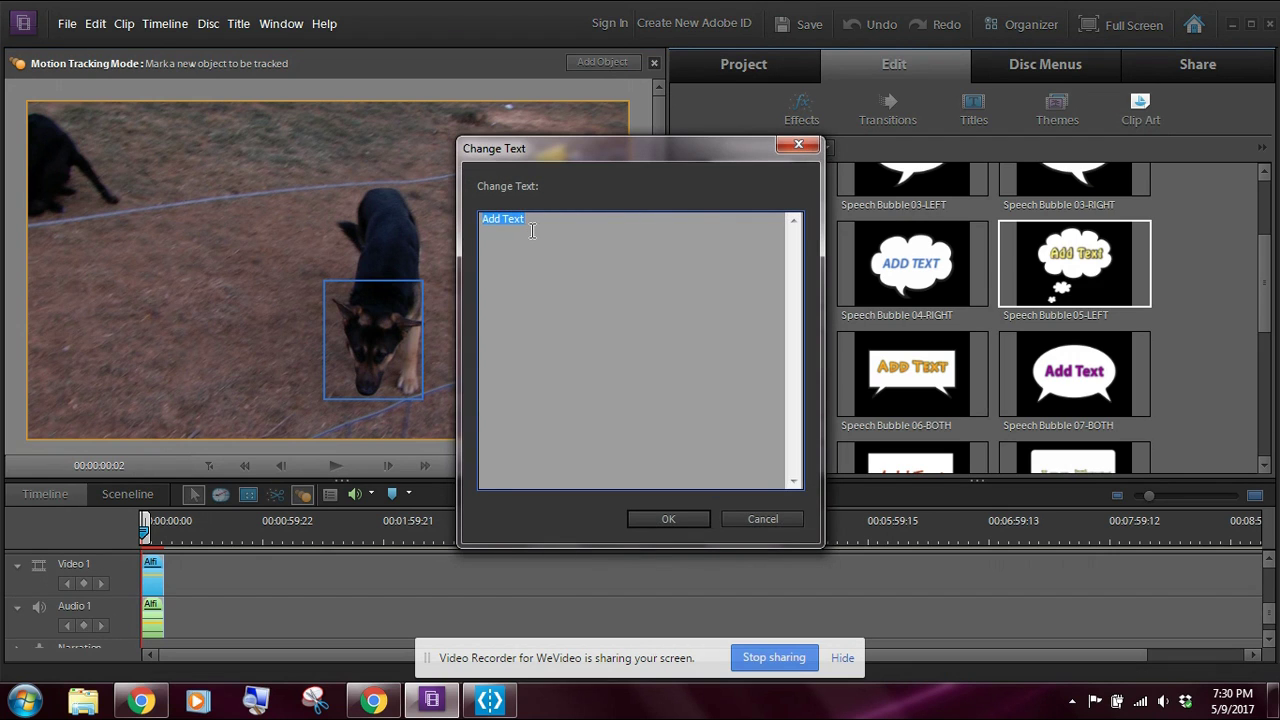
pyautogui.write('Feed Me!')
pyautogui.click(683, 520)
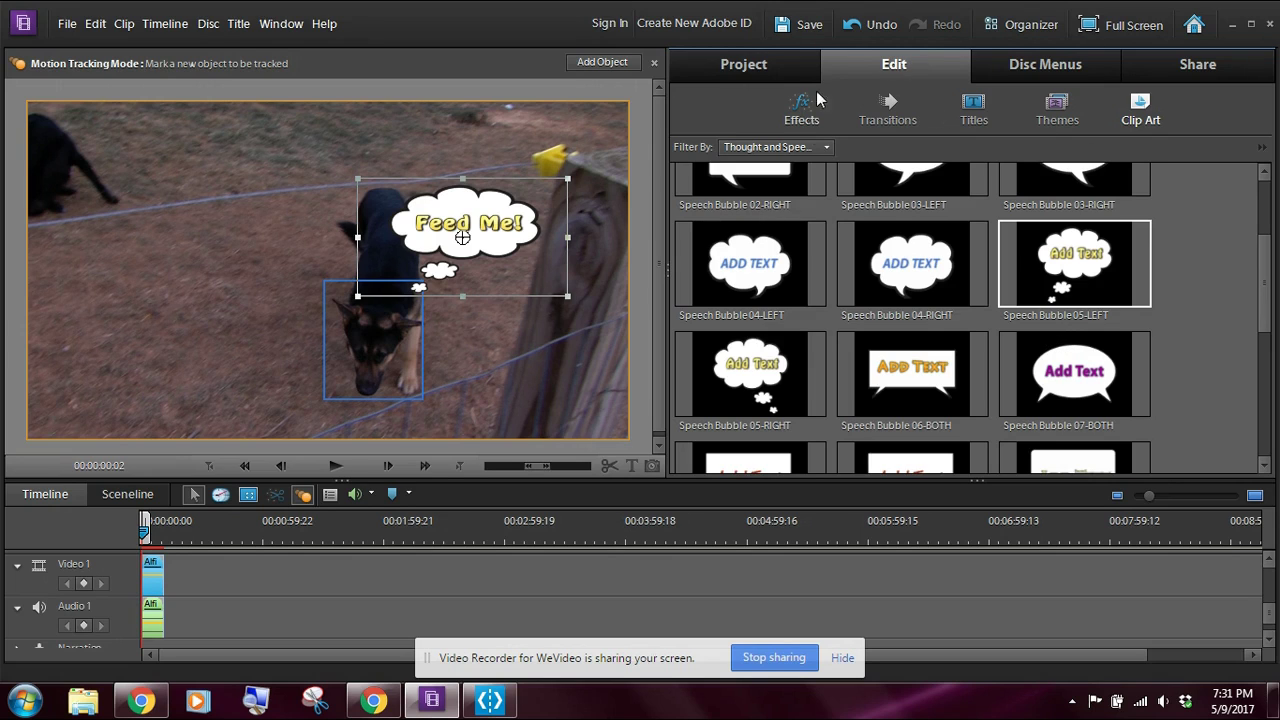
# Step: Filter the Effects to NewBlue Cartoonr Plus Elements and select NewBlue Cartoonr Plus
pyautogui.click(801, 117)
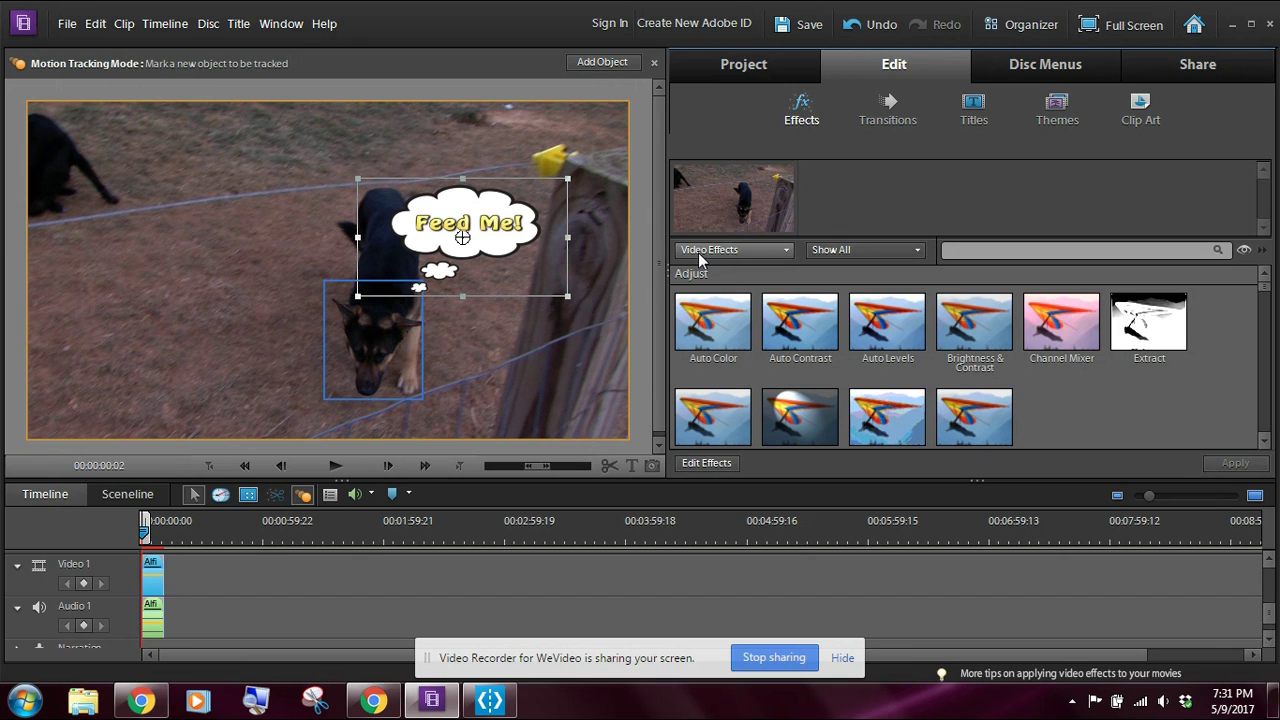
pyautogui.click(917, 252)
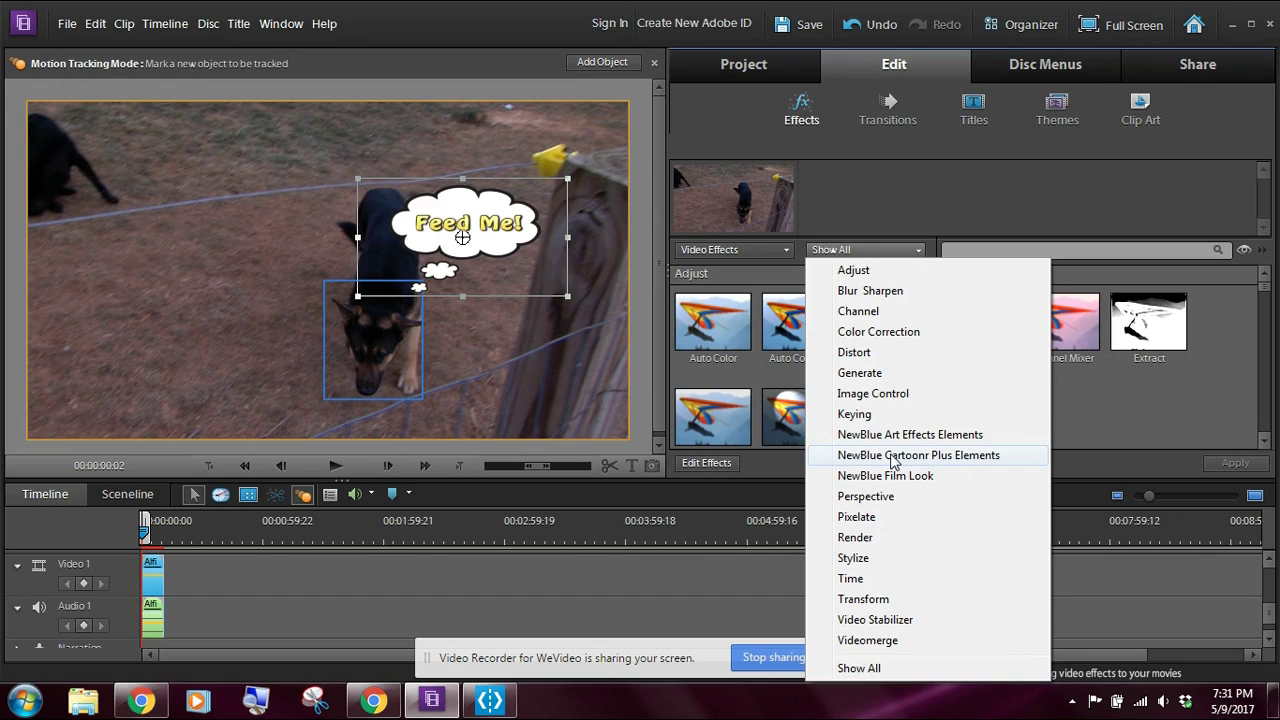
pyautogui.click(967, 457)
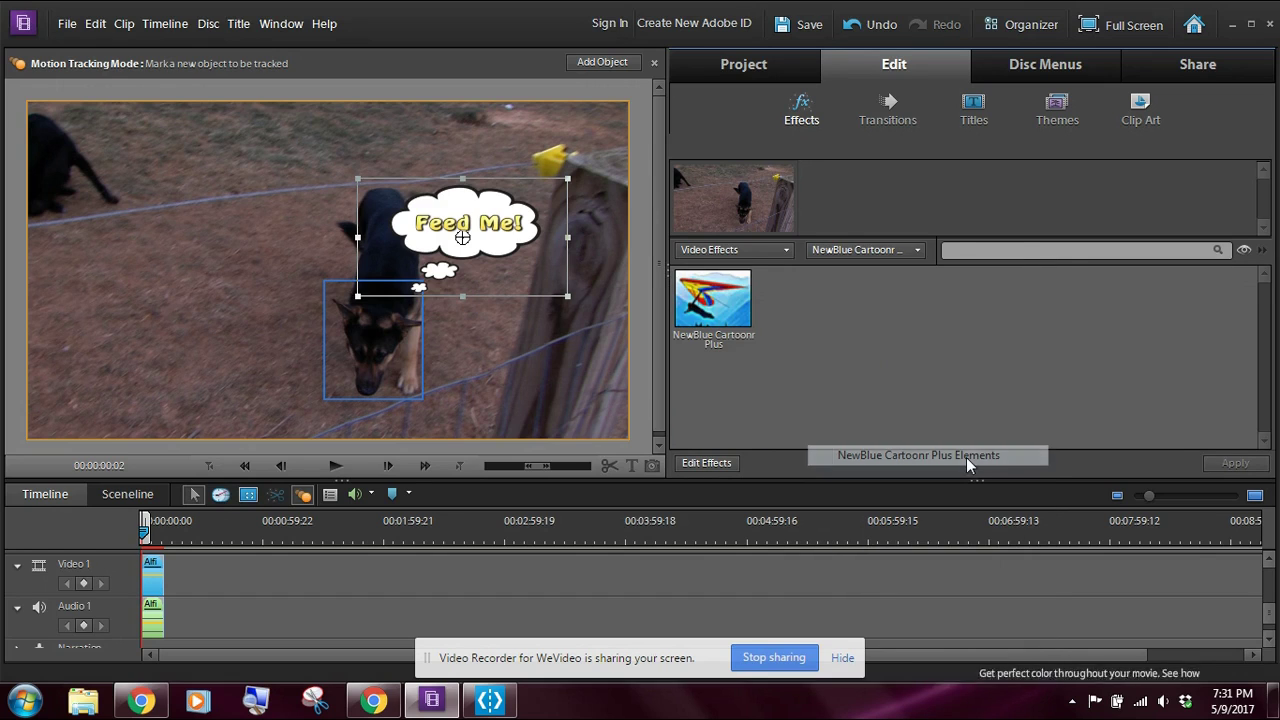
pyautogui.click(713, 310)
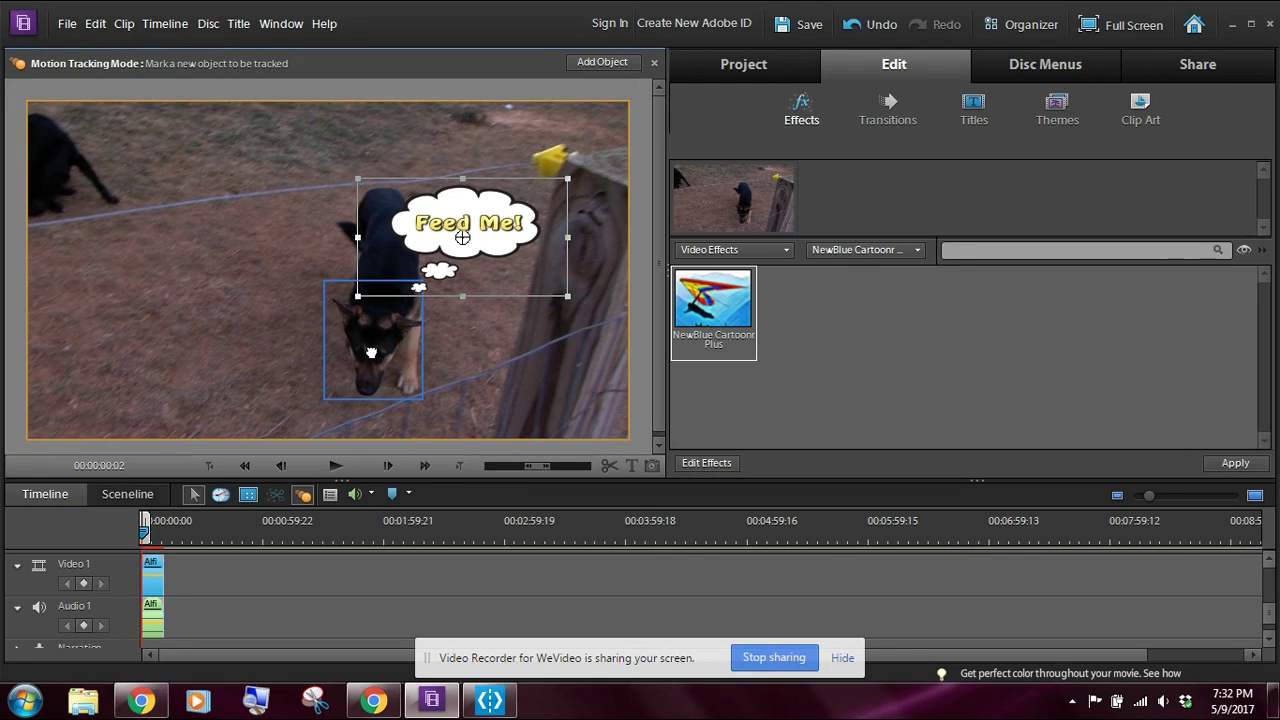
# Step: Apply the effect to the tracked dog, then resize and nudge its mask around the head
pyautogui.click(371, 352)
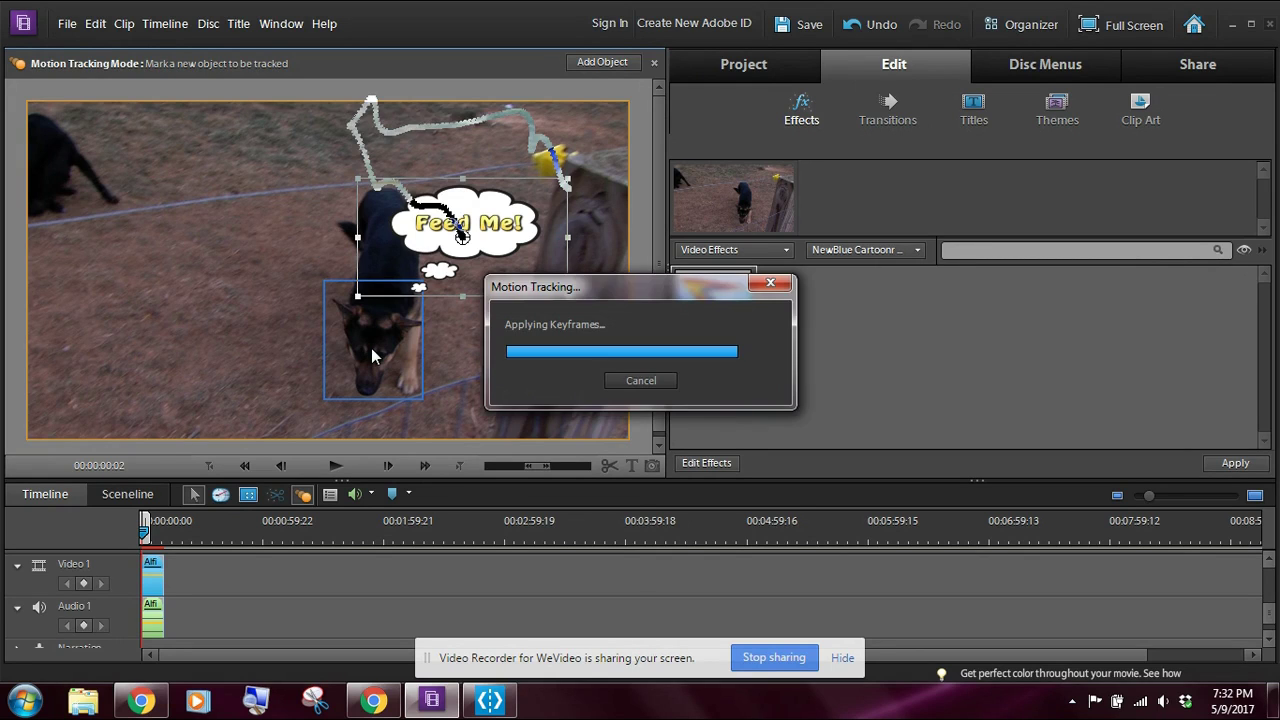
pyautogui.click(372, 352)
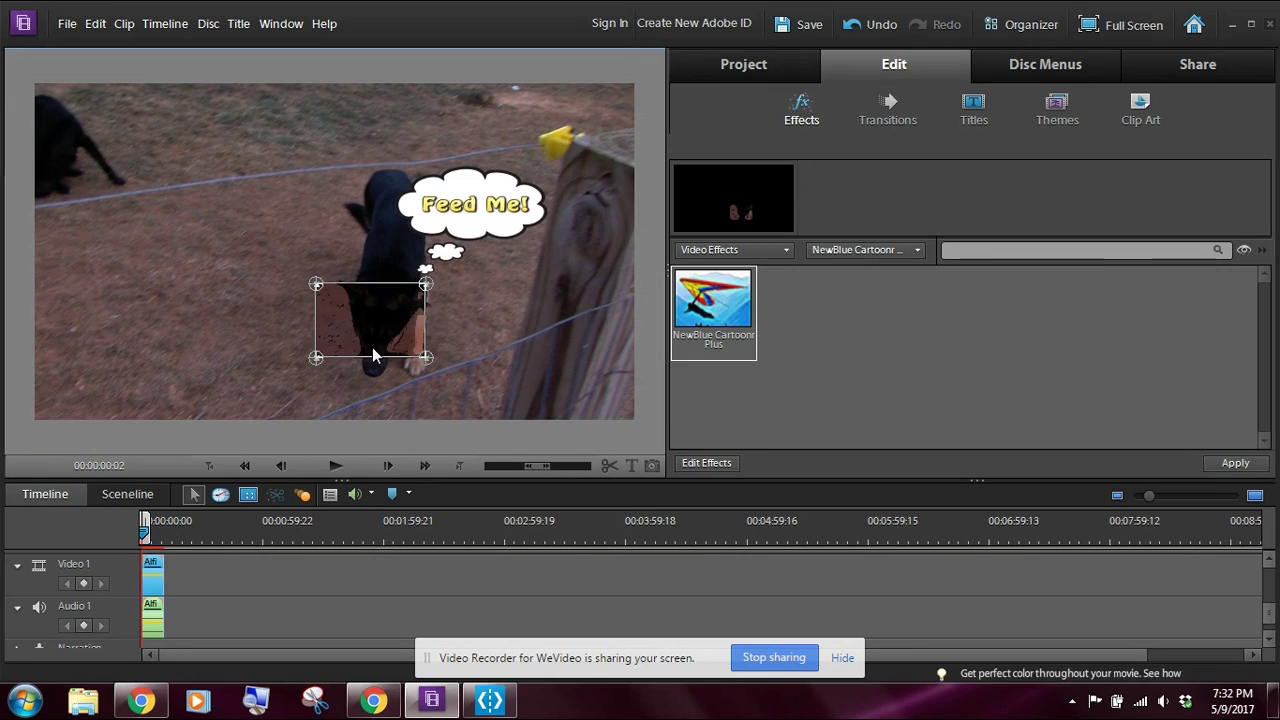
pyautogui.click(319, 287)
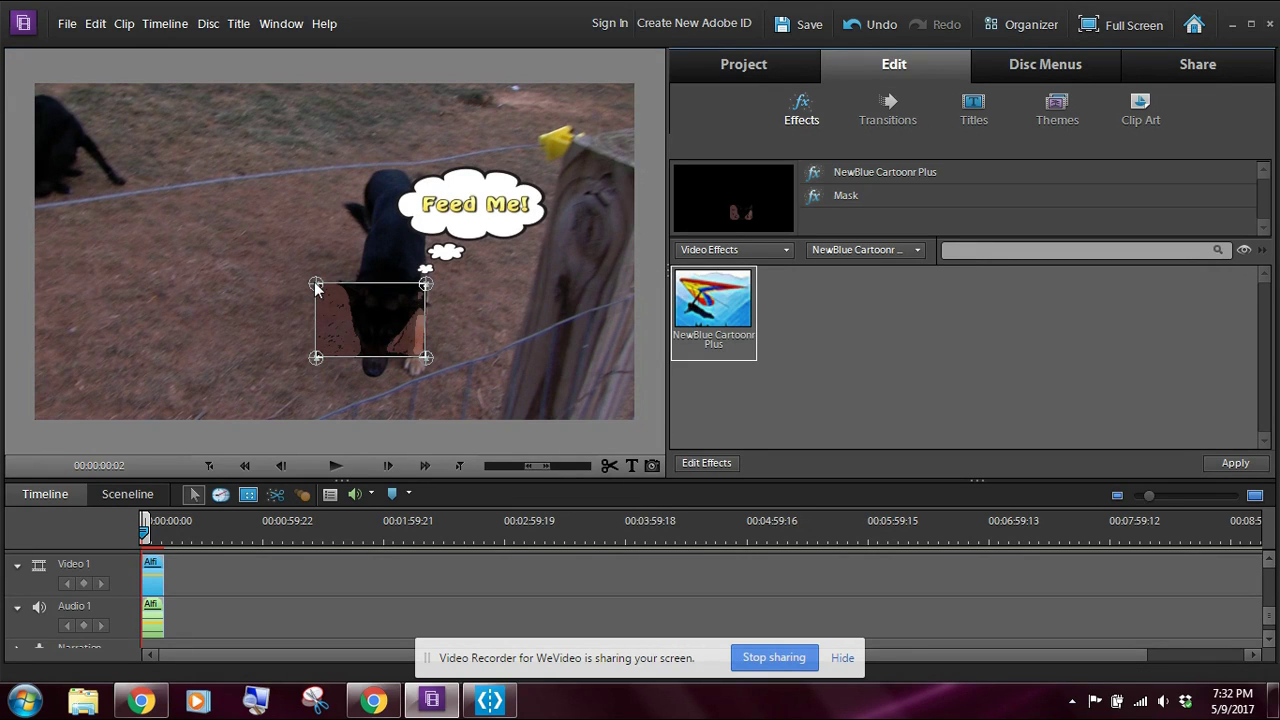
pyautogui.moveTo(328, 273)
pyautogui.mouseDown()
pyautogui.moveTo(353, 272)
pyautogui.moveTo(306, 270)
pyautogui.moveTo(337, 271)
pyautogui.moveTo(321, 271)
pyautogui.mouseUp()
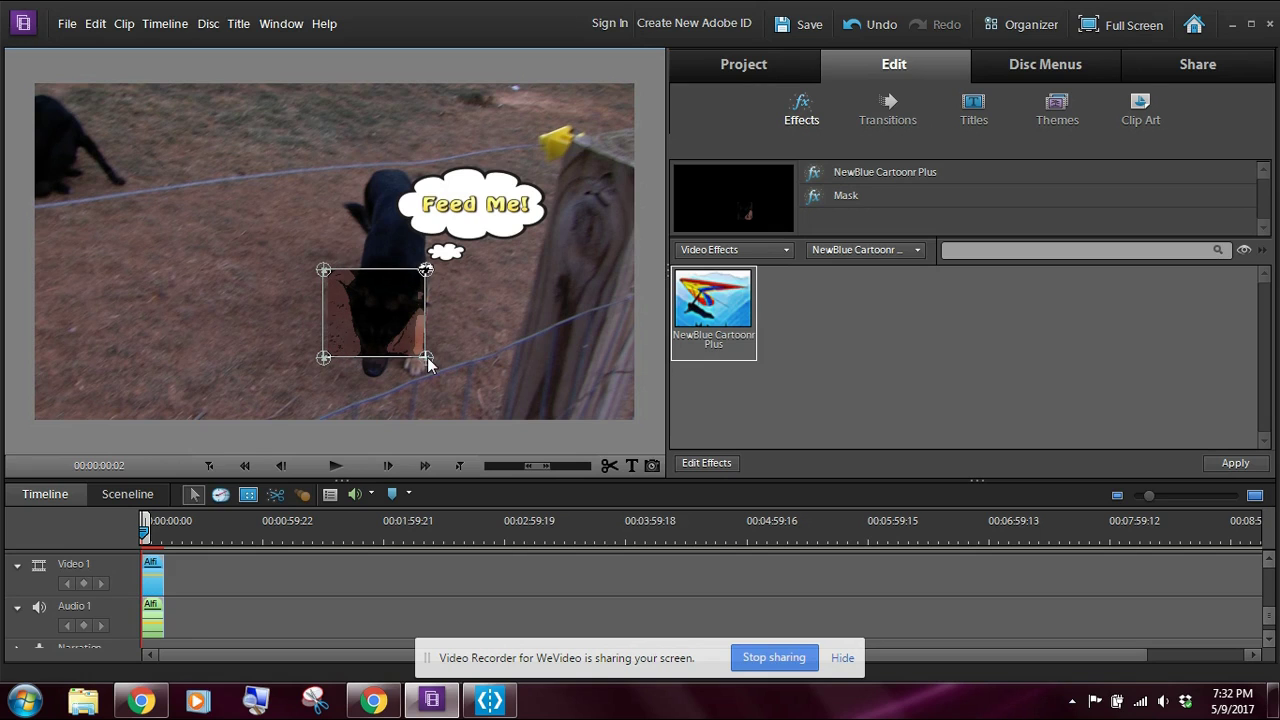
pyautogui.moveTo(426, 358); pyautogui.dragTo(428, 386)
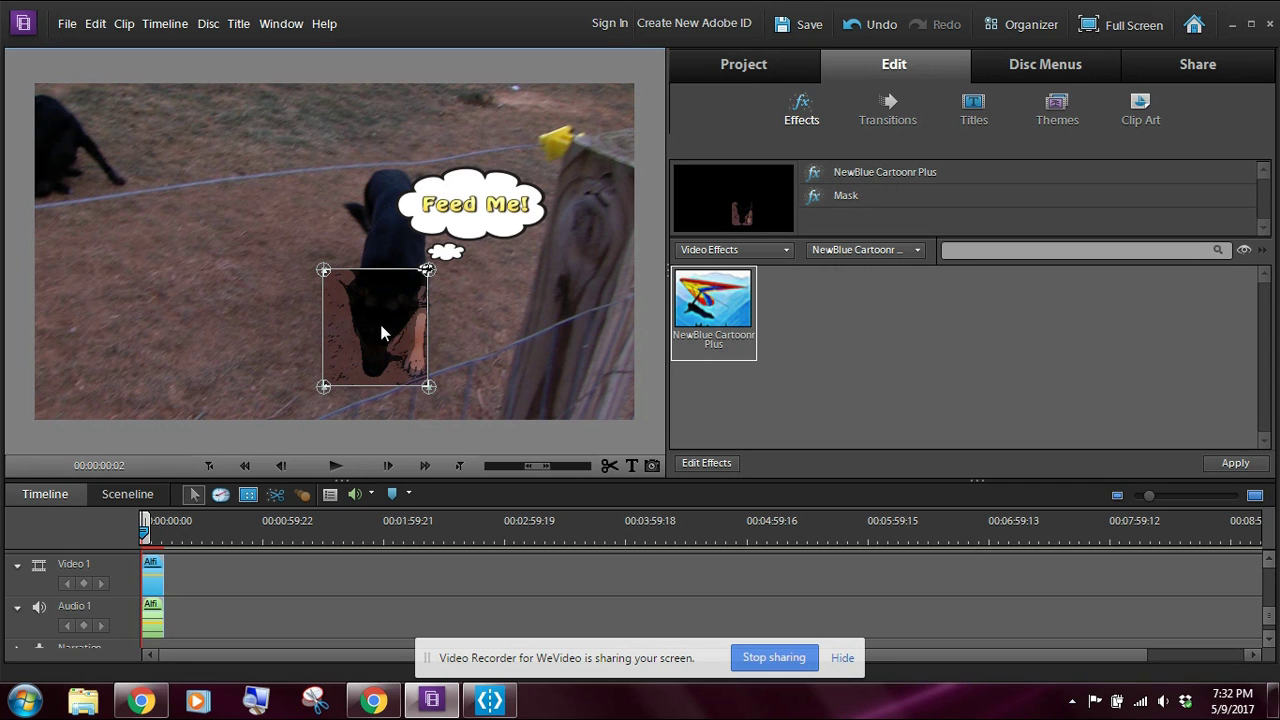
pyautogui.moveTo(380, 321); pyautogui.dragTo(391, 317)
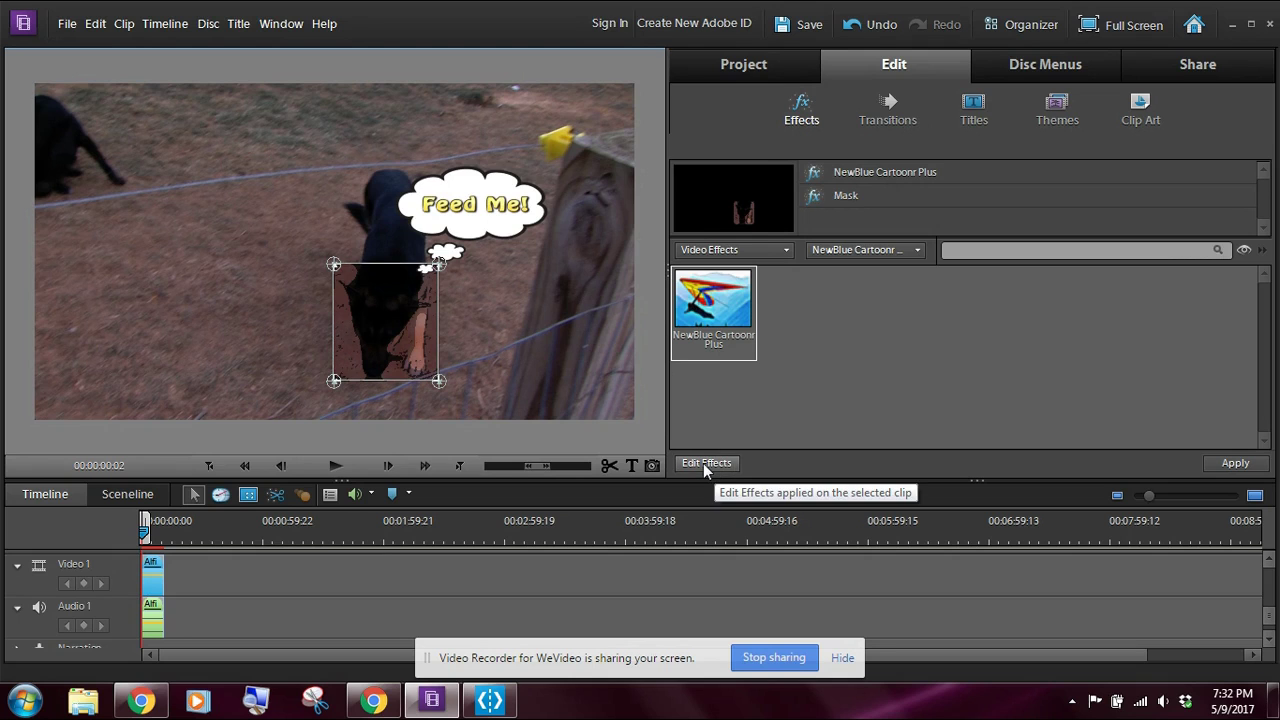
# Step: Open Edit Effects, collapse Mask and expand the NewBlue Cartoonr Plus settings
pyautogui.click(703, 463)
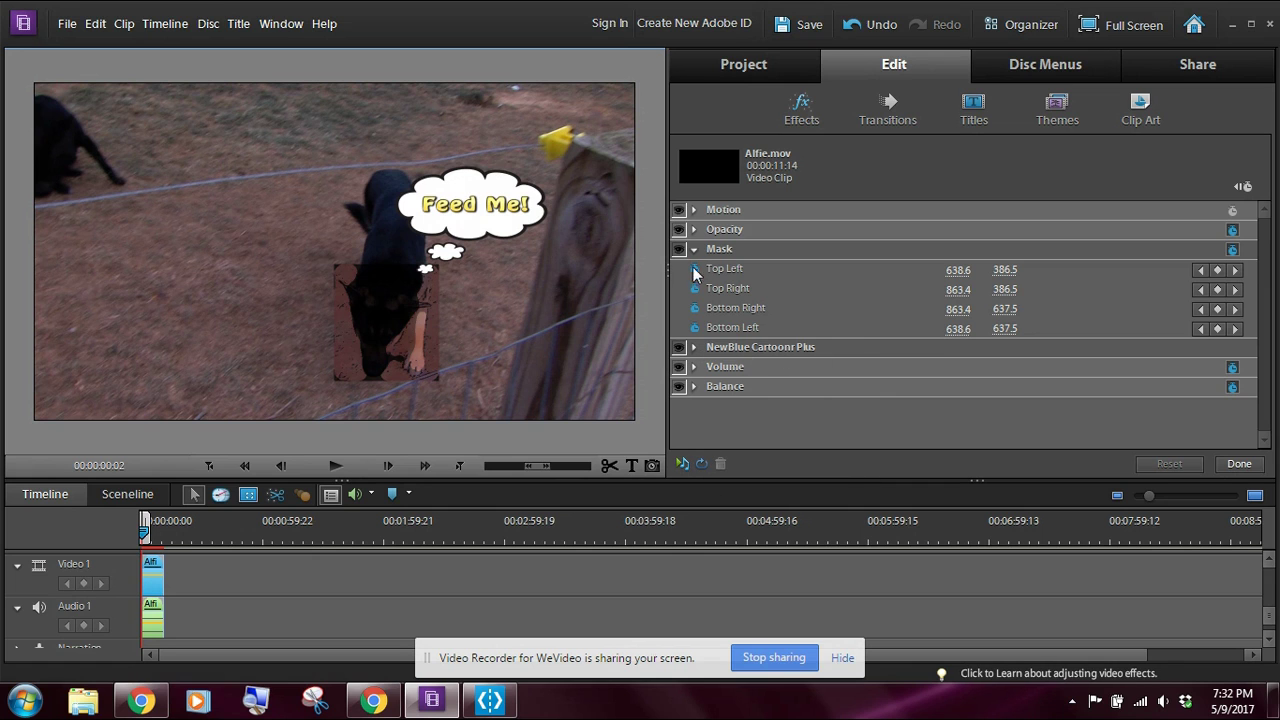
pyautogui.click(695, 251)
pyautogui.click(694, 268)
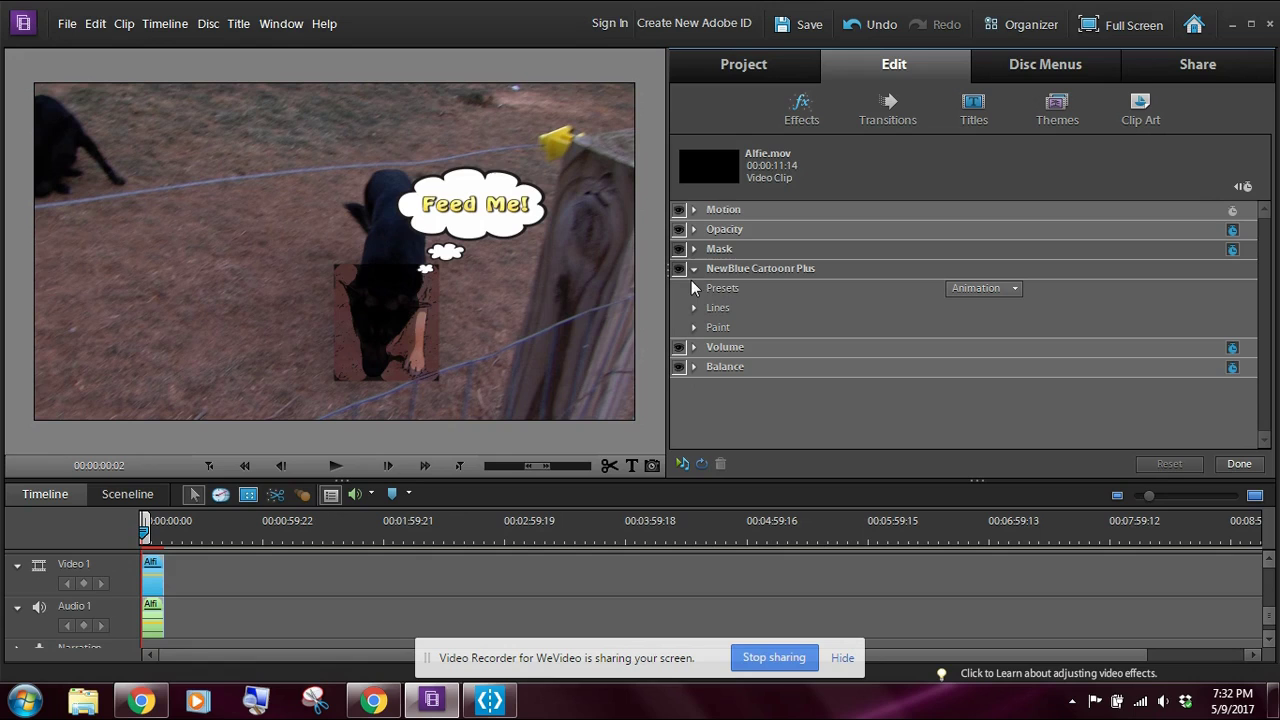
# Step: Try the Light Cartoon and Electric Night presets, then settle on Pencil Test
pyautogui.click(1014, 290)
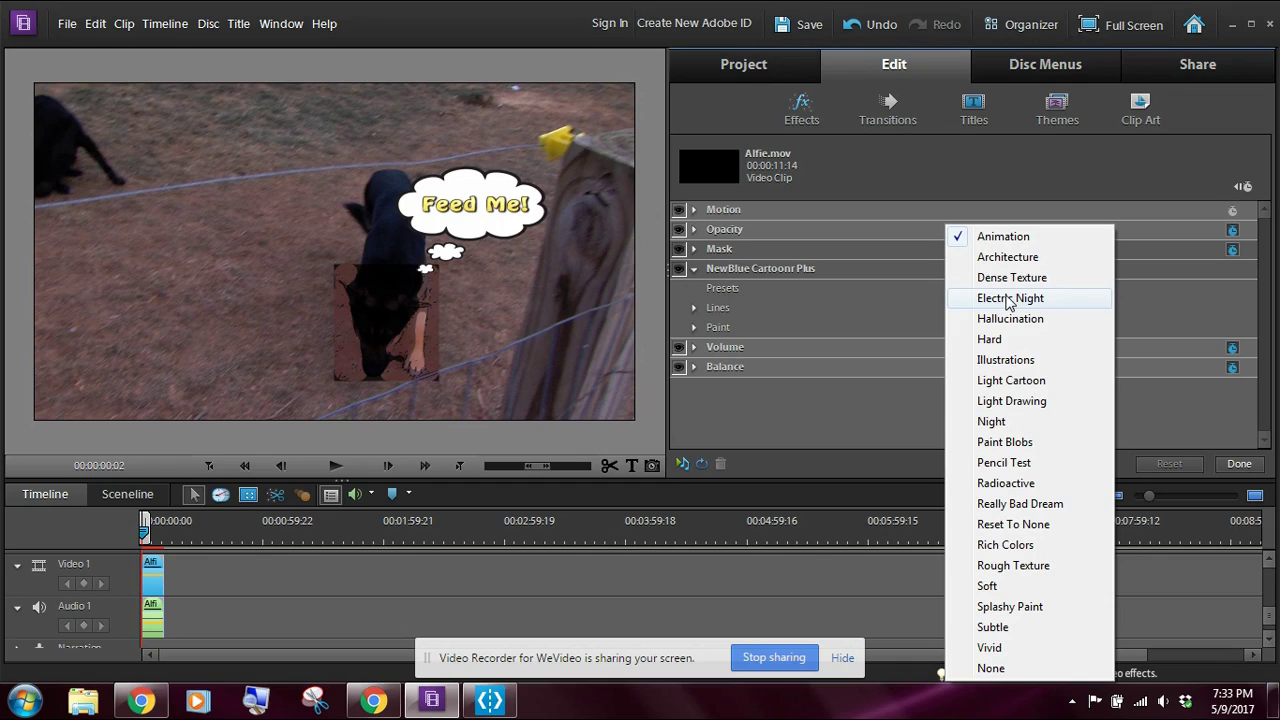
pyautogui.click(1005, 381)
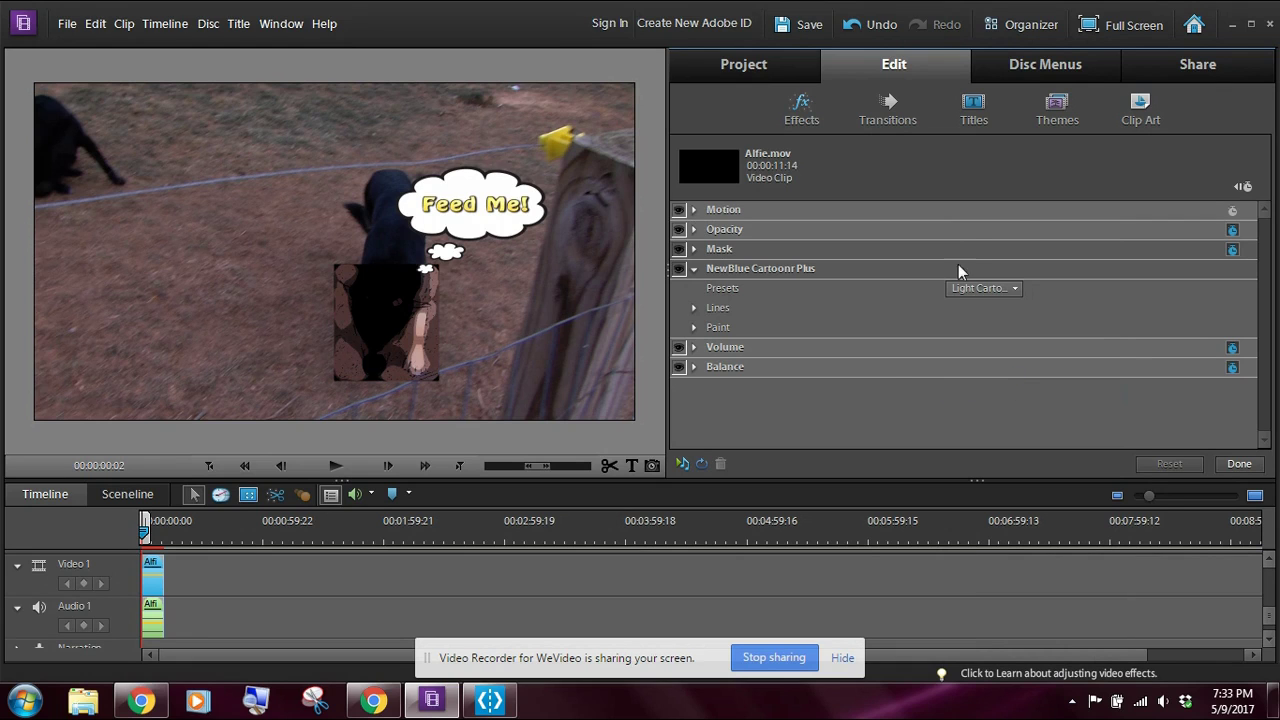
pyautogui.click(1017, 289)
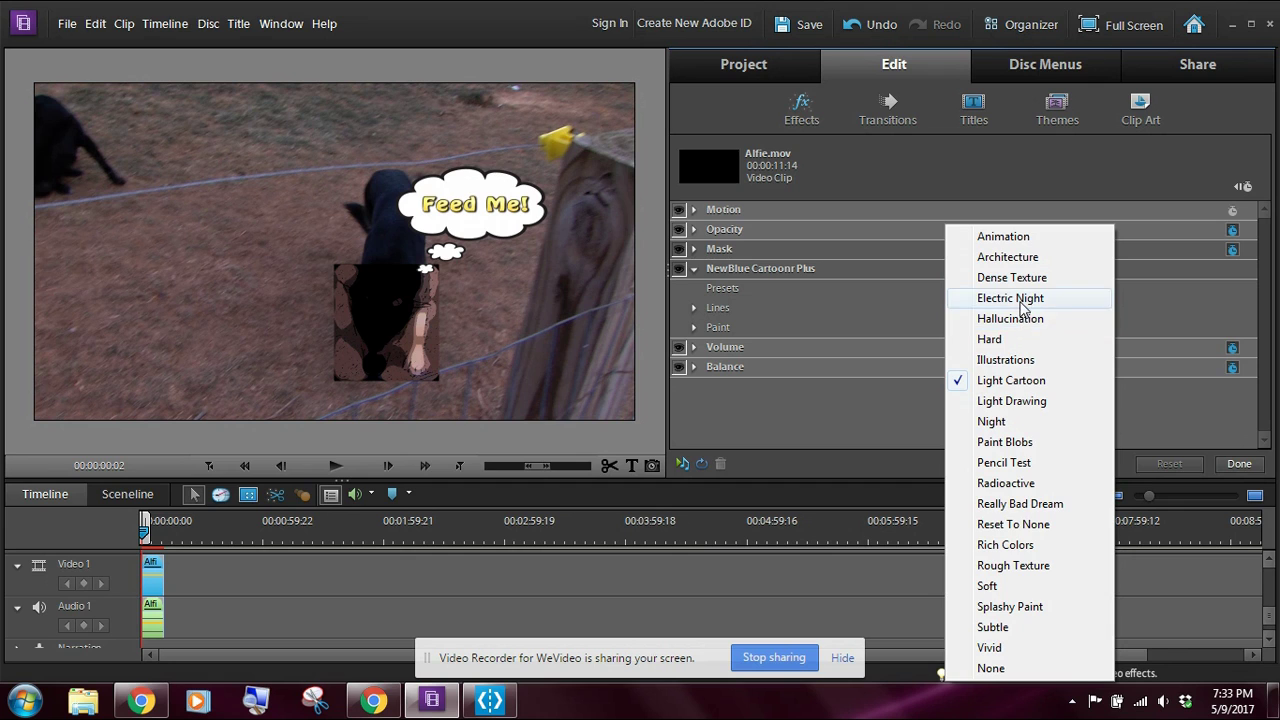
pyautogui.click(1018, 298)
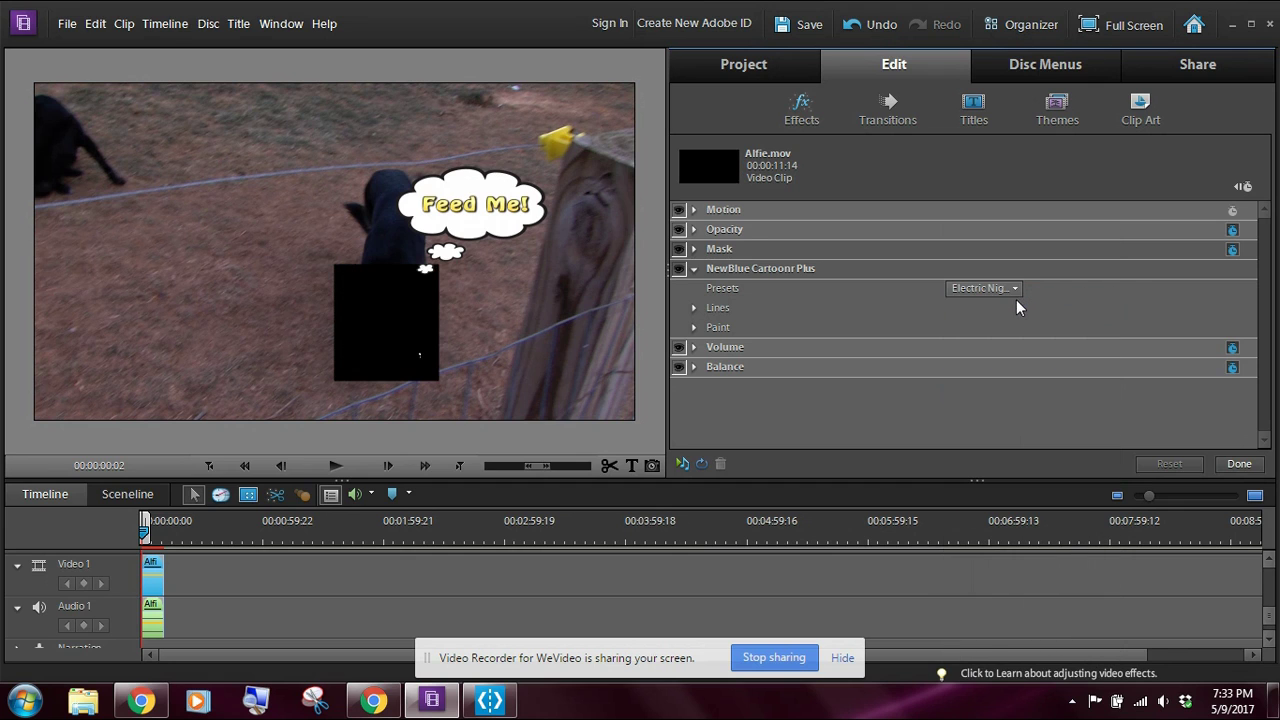
pyautogui.click(1016, 290)
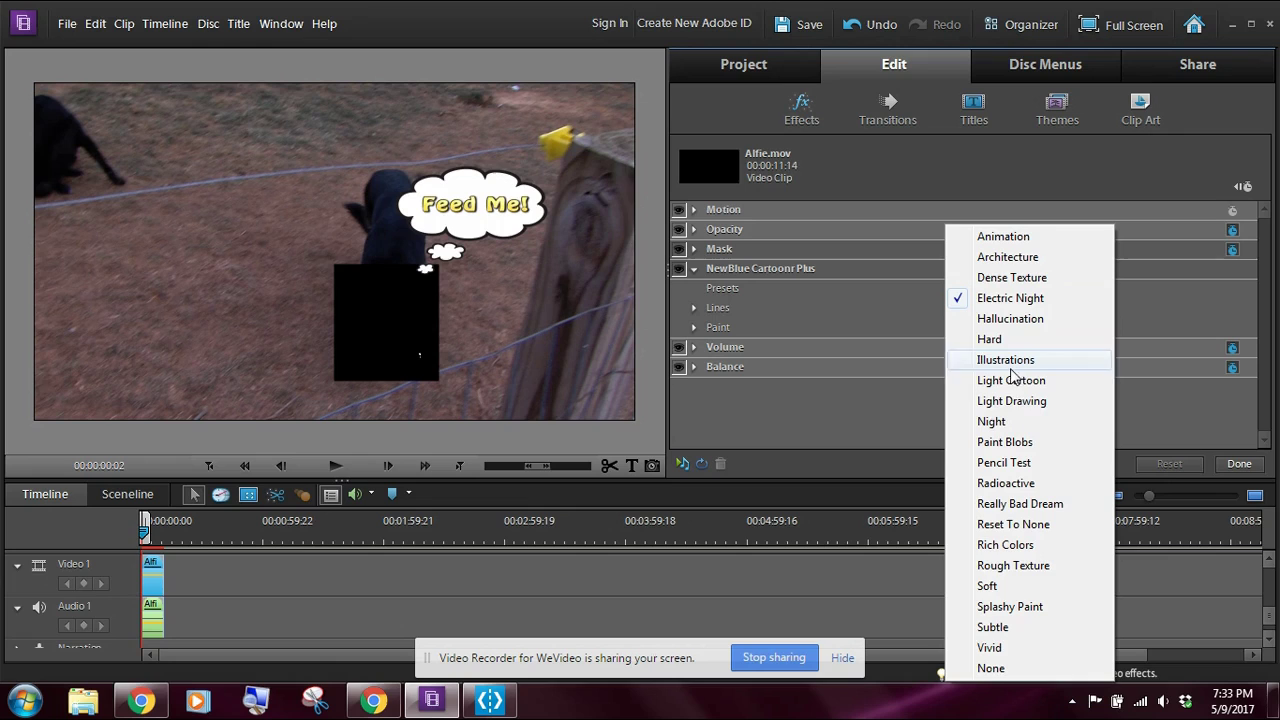
pyautogui.click(999, 465)
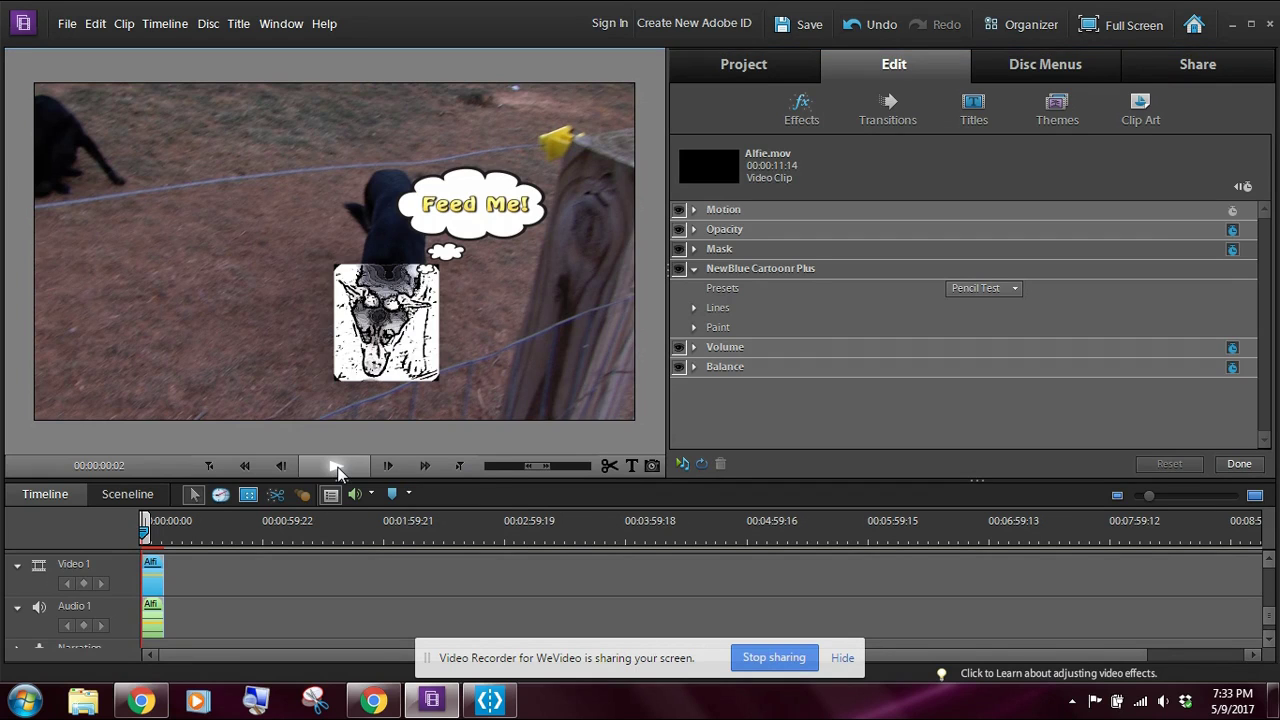
# Step: Play the clip through to its final frame, 00:00:11:13, and pause
pyautogui.click(337, 468)
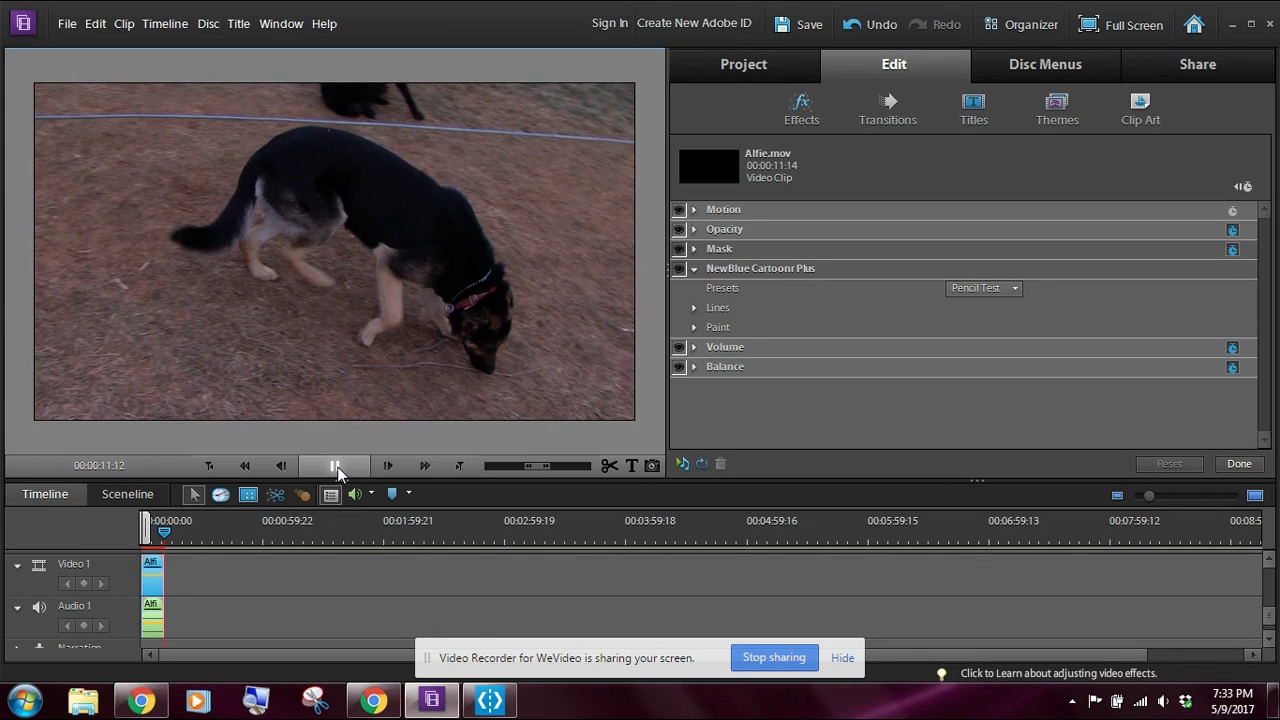
pyautogui.click(337, 470)
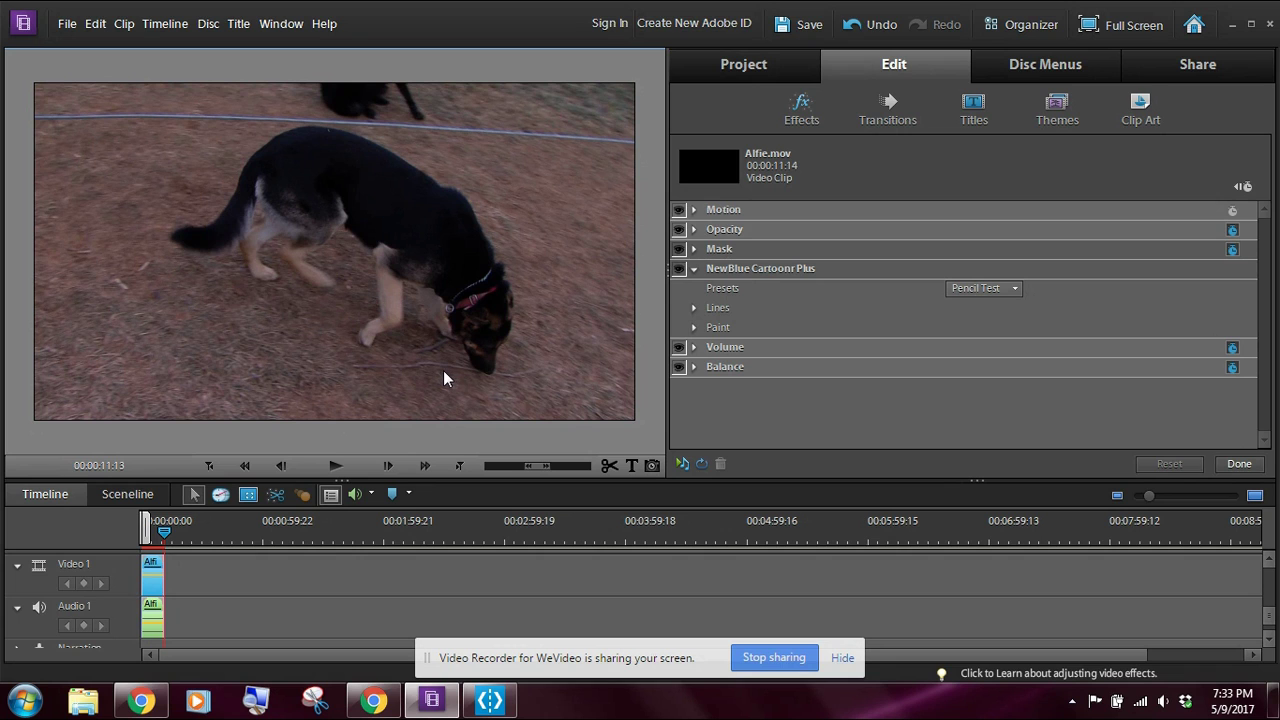
# Step: Save the movie to the computer as the MPEG file 'Motion Tracking' and confirm completion
pyautogui.click(1208, 67)
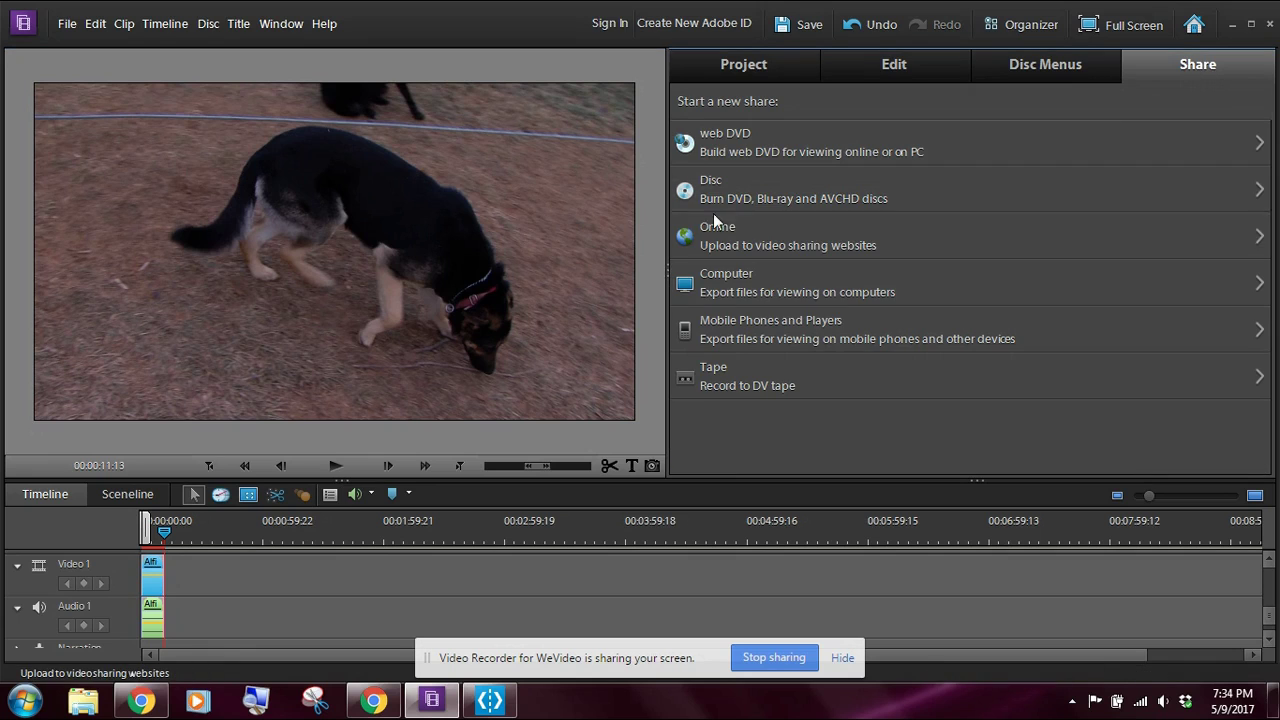
pyautogui.click(732, 285)
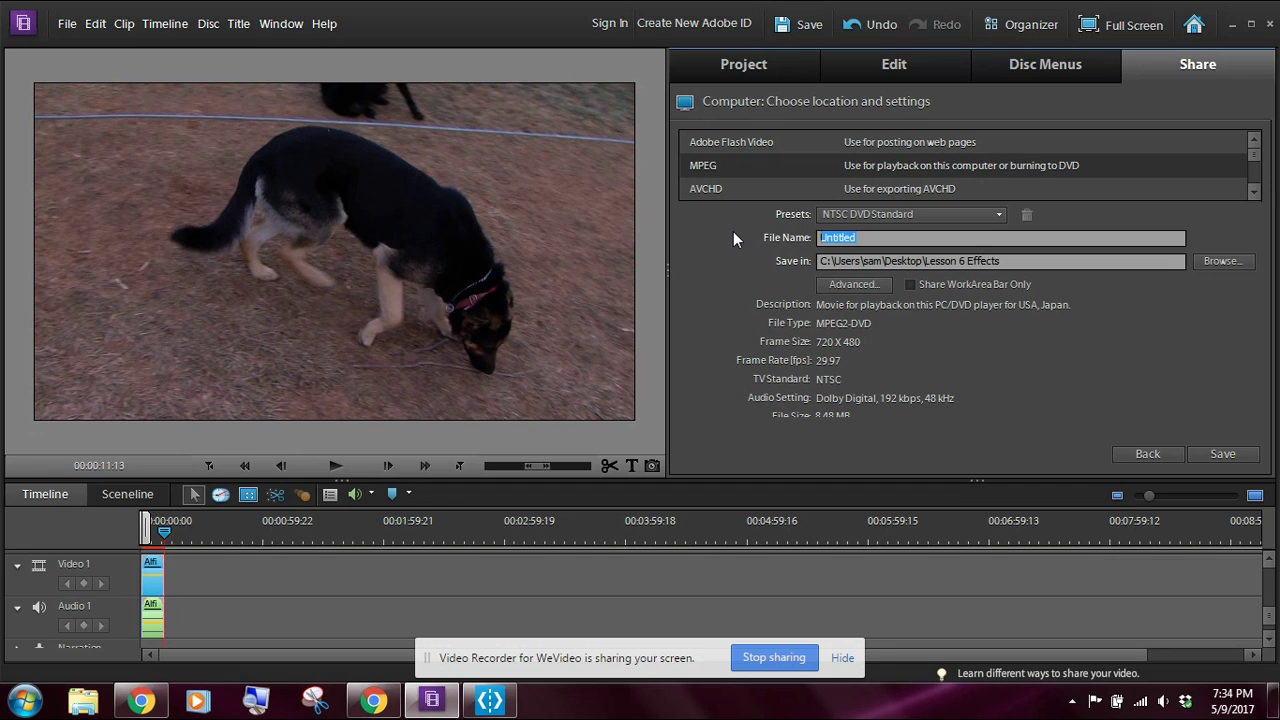
pyautogui.write('Motion Tracking')
pyautogui.click(1222, 453)
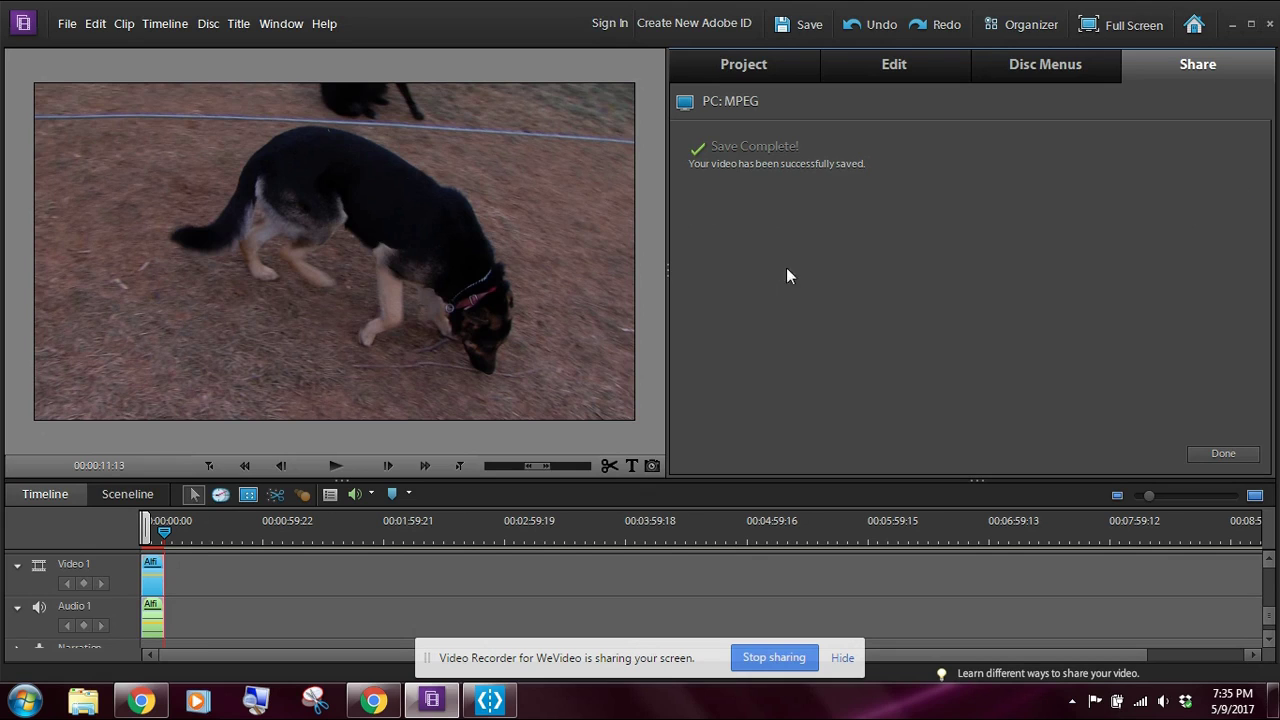
pyautogui.click(1223, 454)
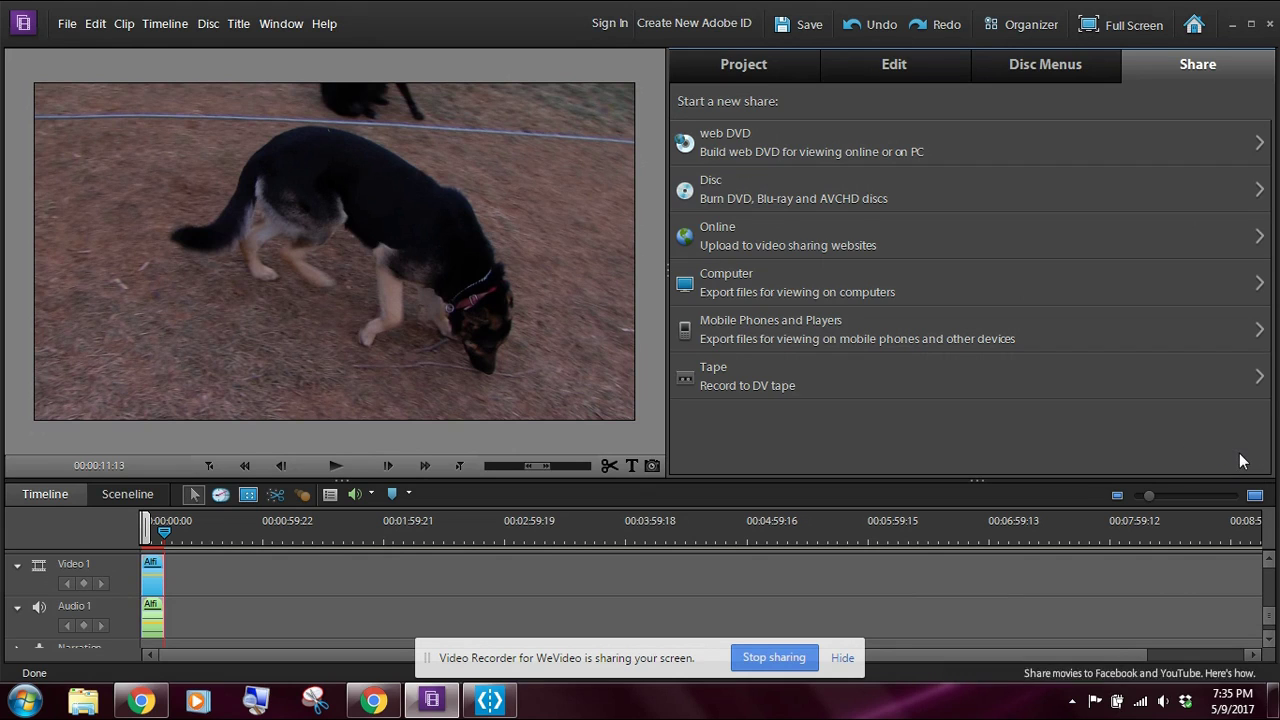